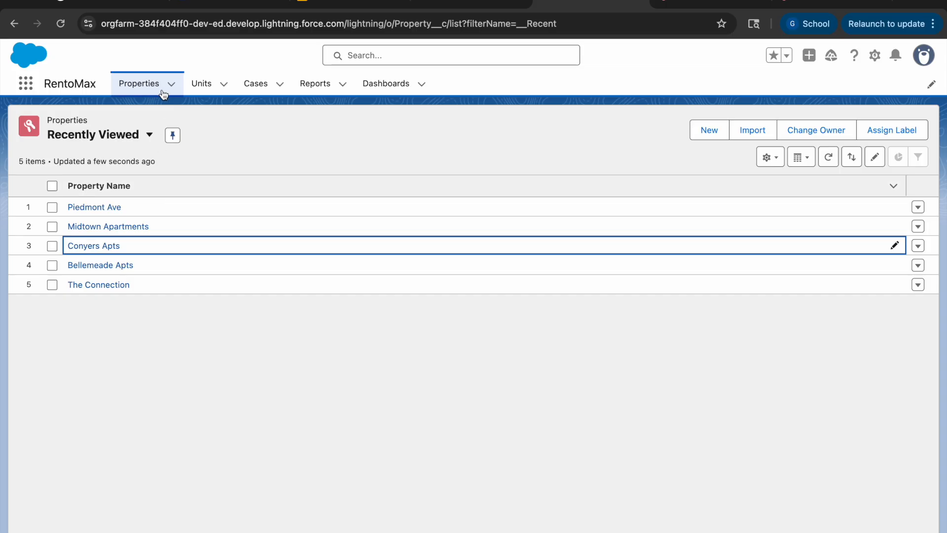
# Step: Look through the Units, Cases, Reports and Dashboards pages of the RentoMax app
pyautogui.click(202, 92)
pyautogui.click(253, 88)
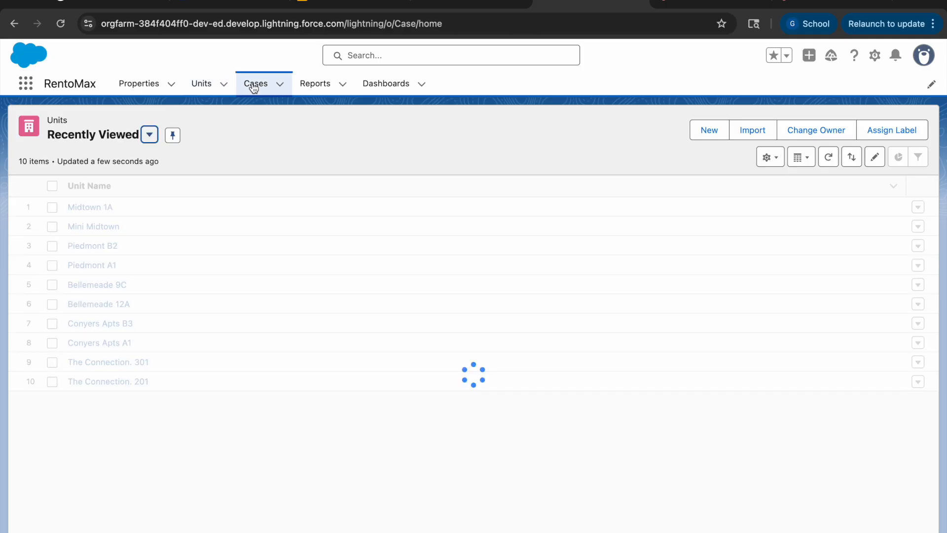
pyautogui.click(311, 87)
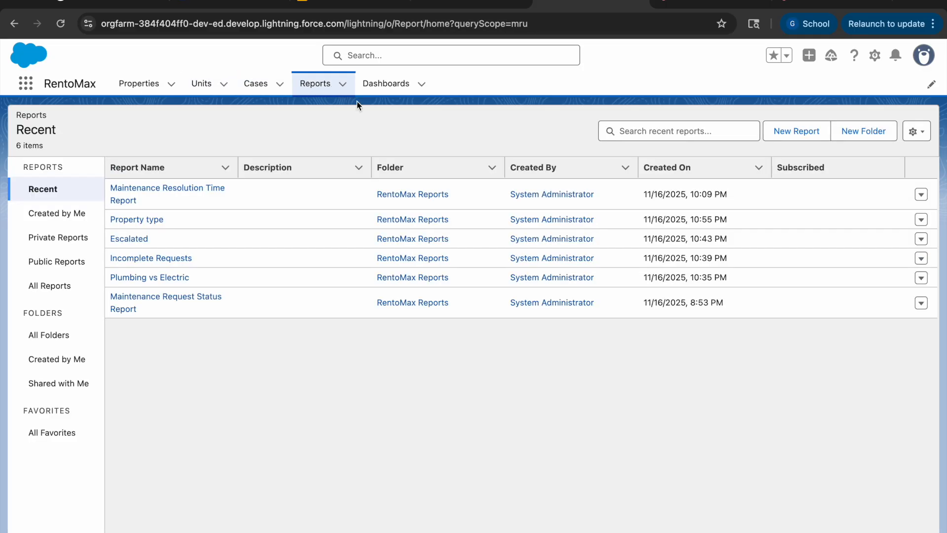
pyautogui.click(380, 92)
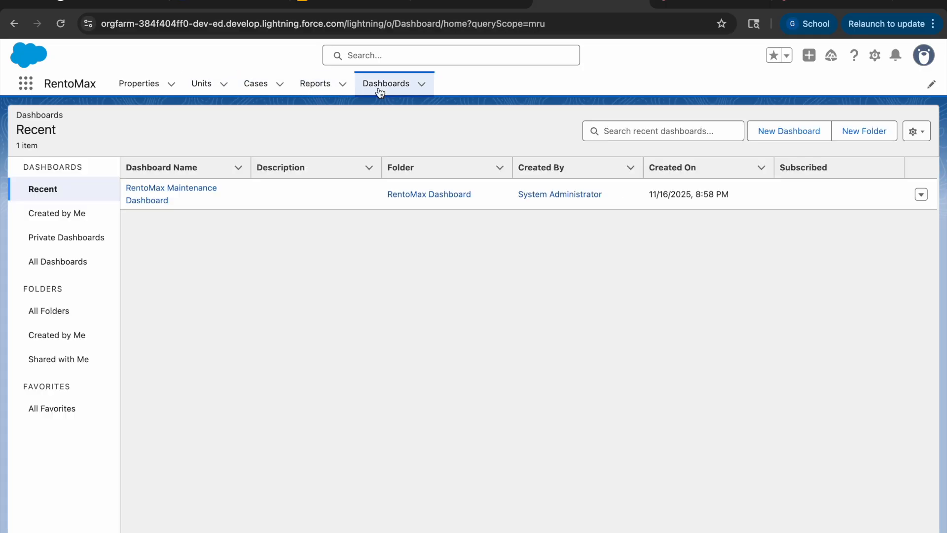
# Step: Start a new record in Properties and name the property Spot Apts
pyautogui.click(132, 89)
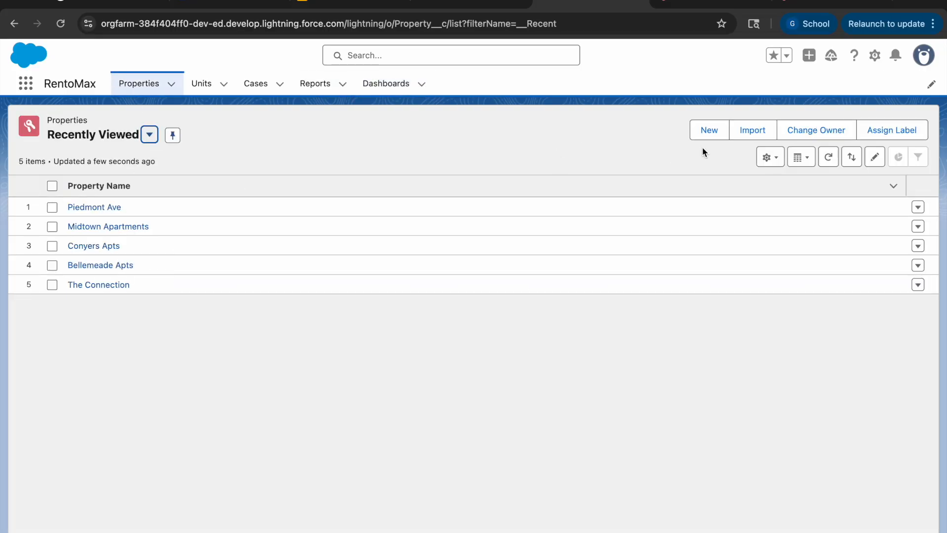
pyautogui.click(710, 132)
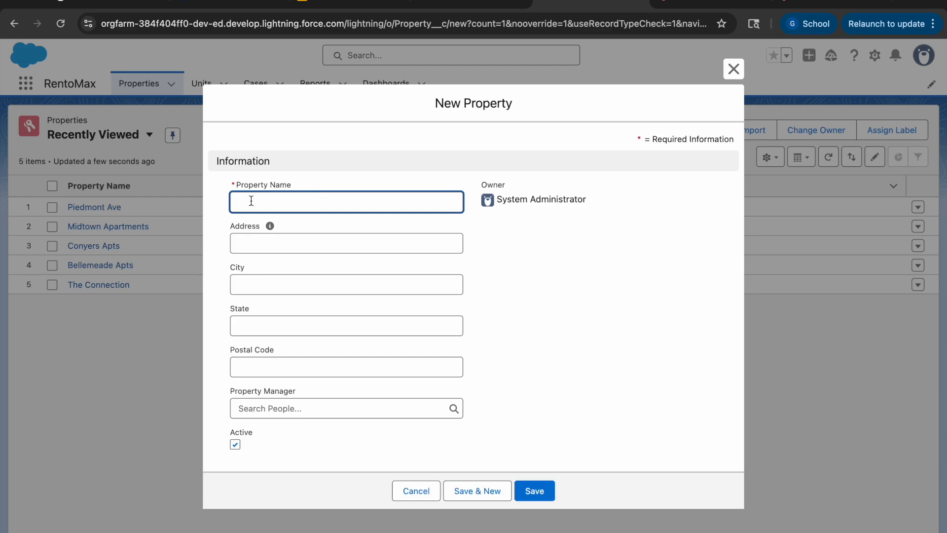
pyautogui.click(249, 200)
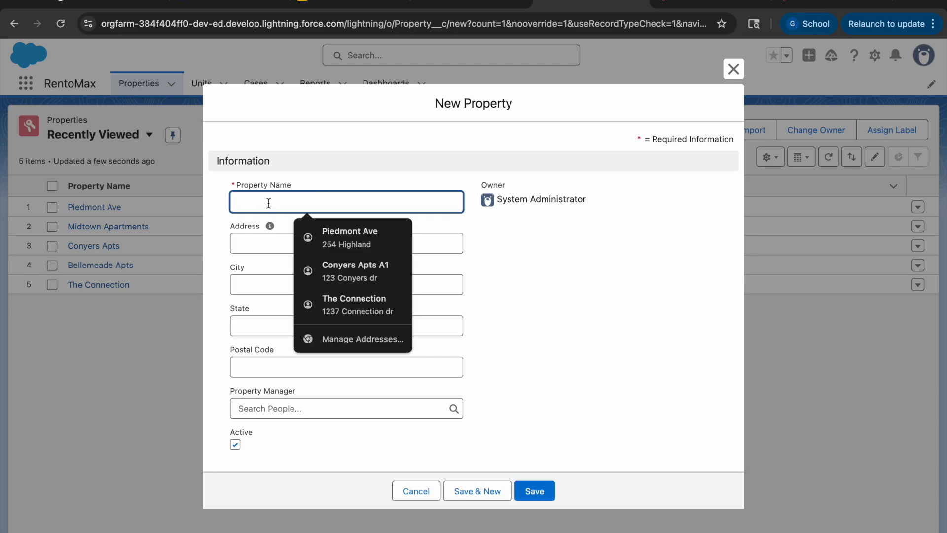
pyautogui.write('Spot')
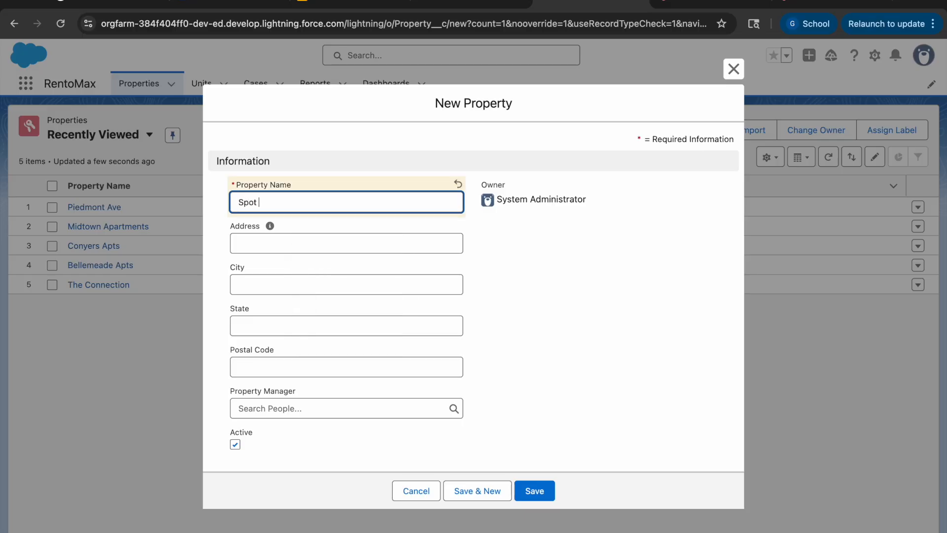
pyautogui.write(' Apts')
# Step: Enter the street address of the new property
pyautogui.click(246, 239)
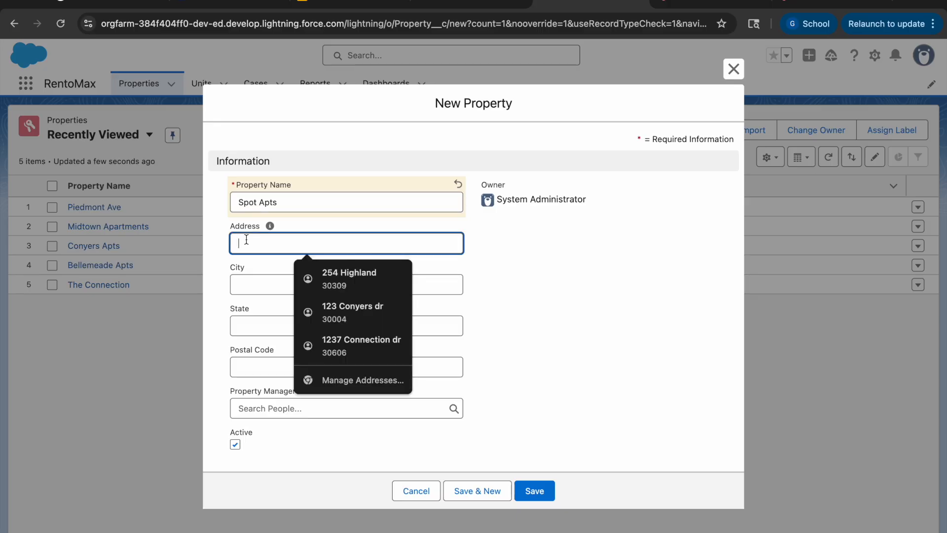
pyautogui.write('Spot')
pyautogui.press('BackSpace')
pyautogui.press('BackSpace')
pyautogui.press('BackSpace')
pyautogui.press('BackSpace')
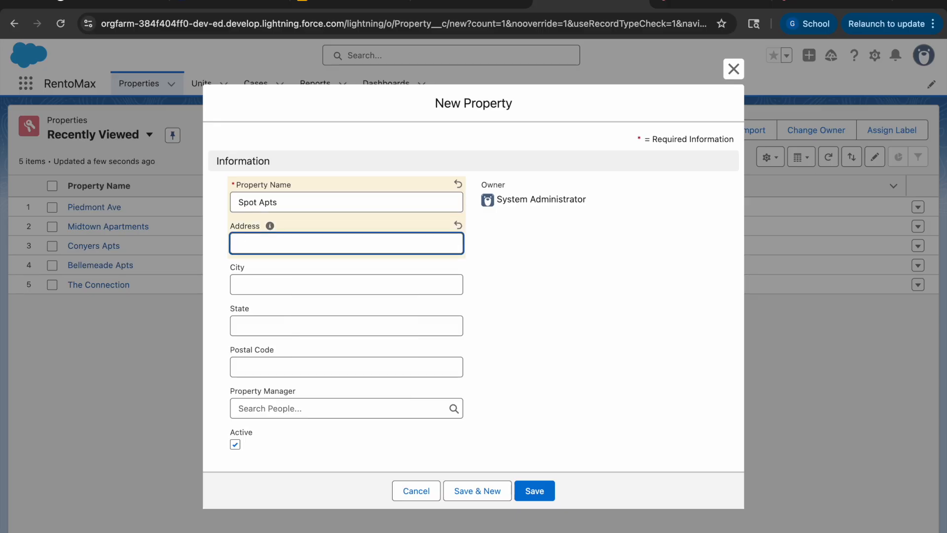
# Step: Fill in the new property's city, state and postal code
pyautogui.click(250, 284)
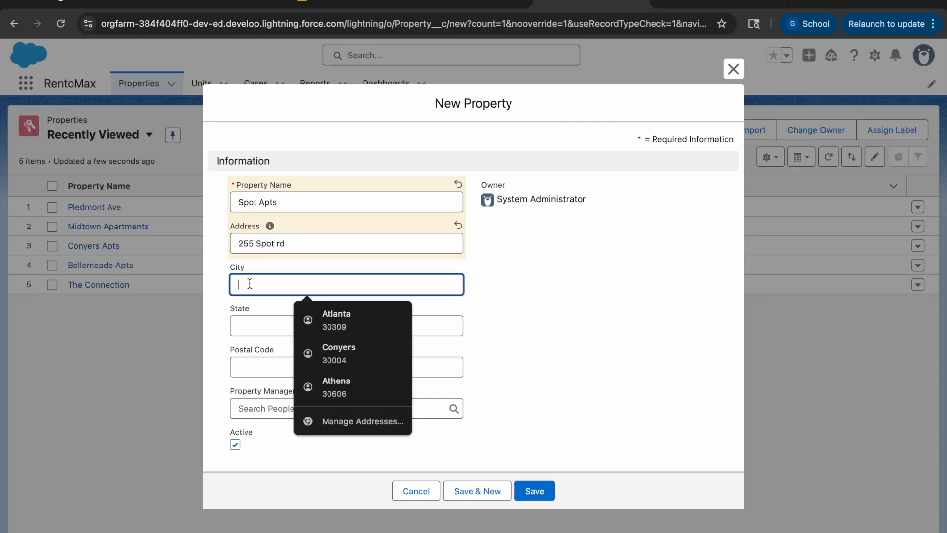
pyautogui.write('Athens')
pyautogui.click(262, 324)
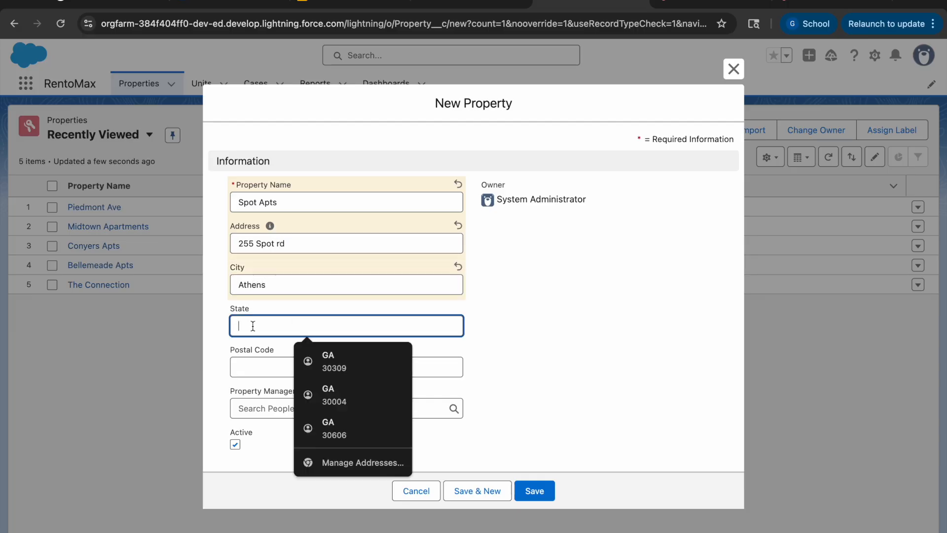
pyautogui.write('Georgia')
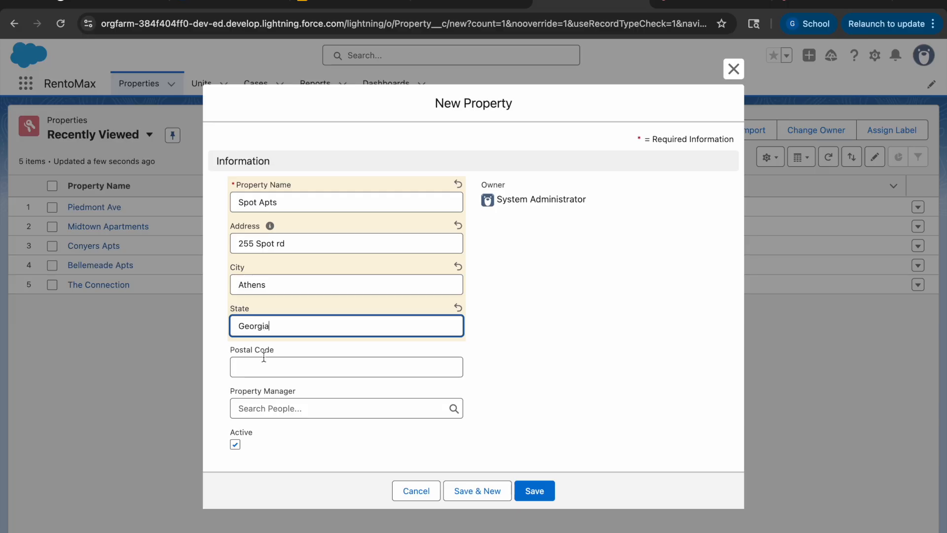
pyautogui.click(265, 365)
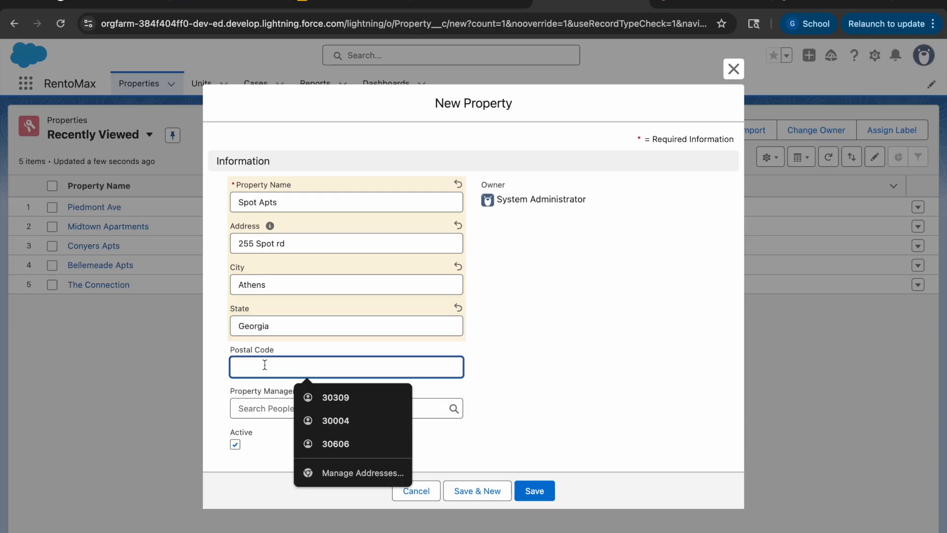
pyautogui.write('30606')
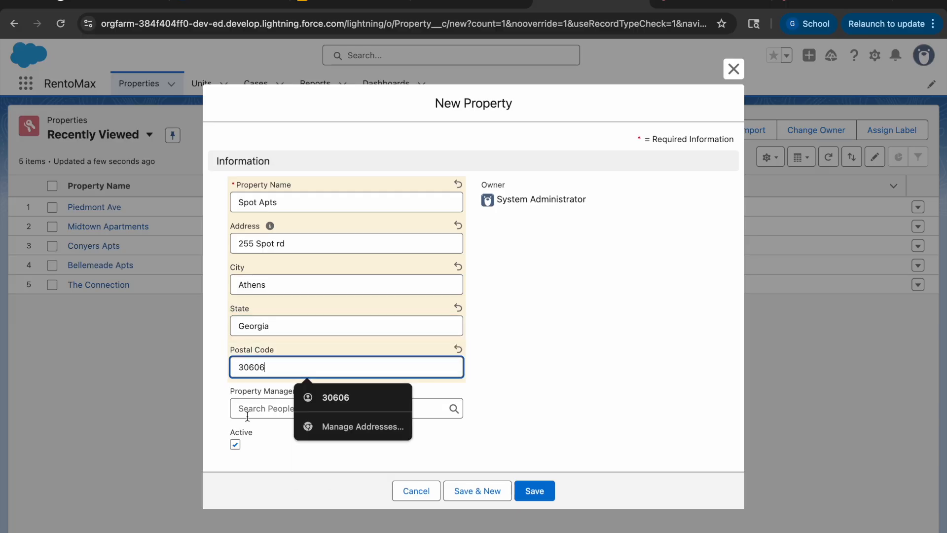
# Step: Assign System Administrator as the property manager and save the property, dismissing the browser's offer to store the address
pyautogui.click(528, 411)
pyautogui.click(331, 409)
pyautogui.click(315, 459)
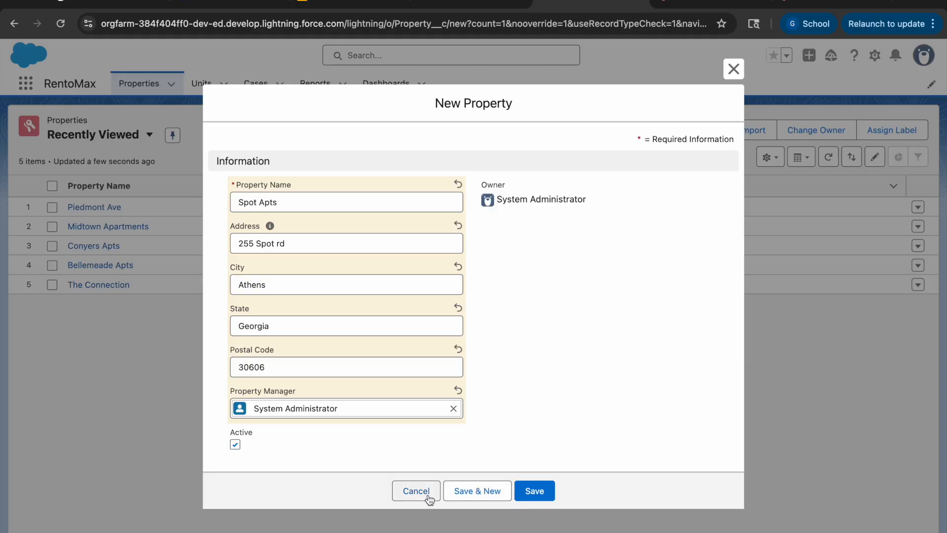
pyautogui.click(550, 496)
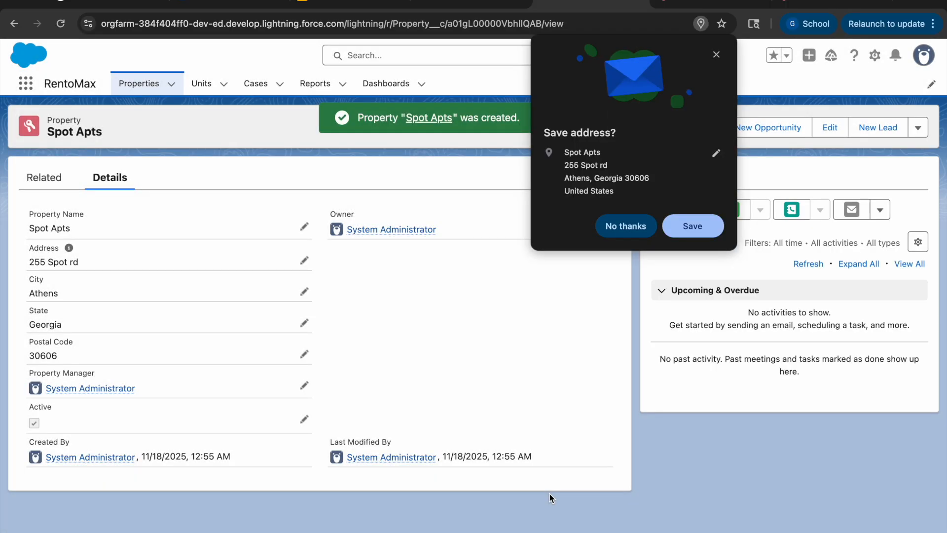
pyautogui.click(716, 55)
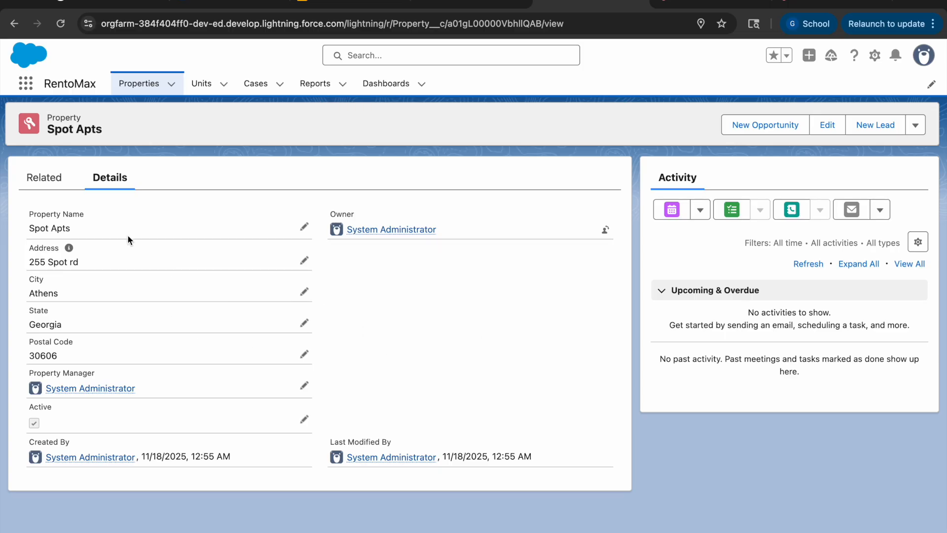
# Step: Start a new record in Units with the unit type Apartment
pyautogui.click(197, 91)
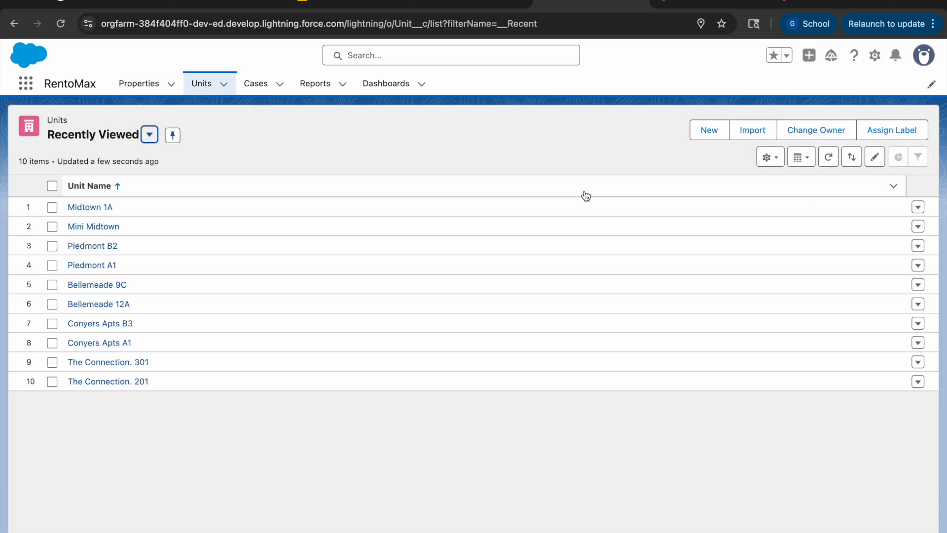
pyautogui.click(704, 138)
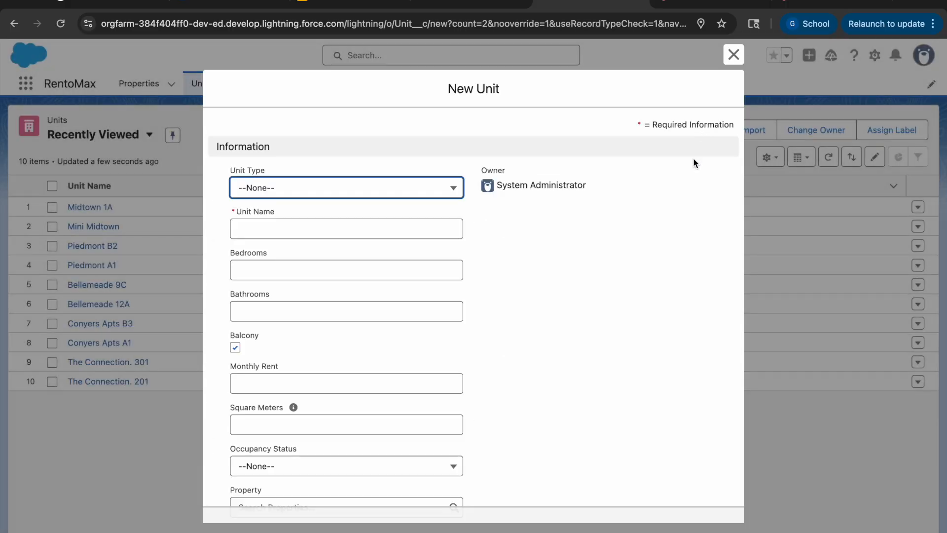
pyautogui.click(283, 199)
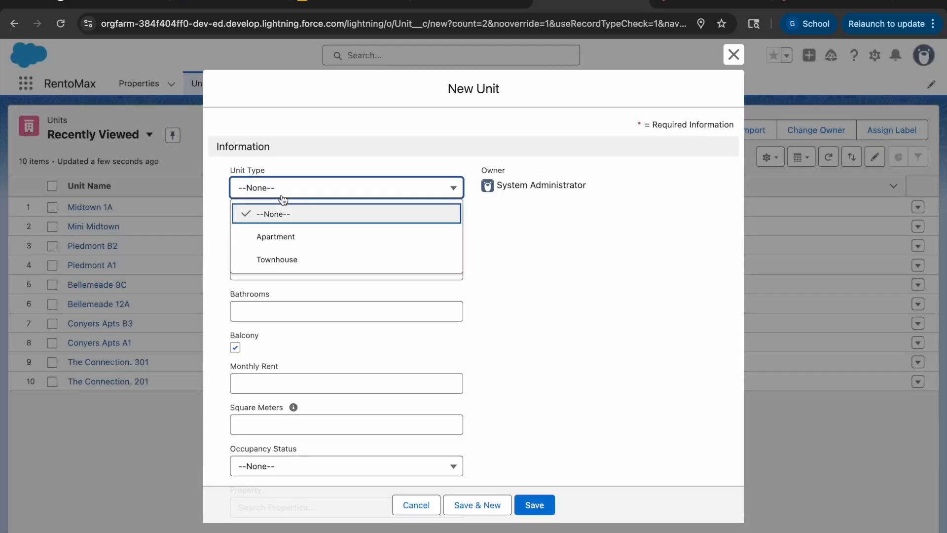
pyautogui.click(295, 237)
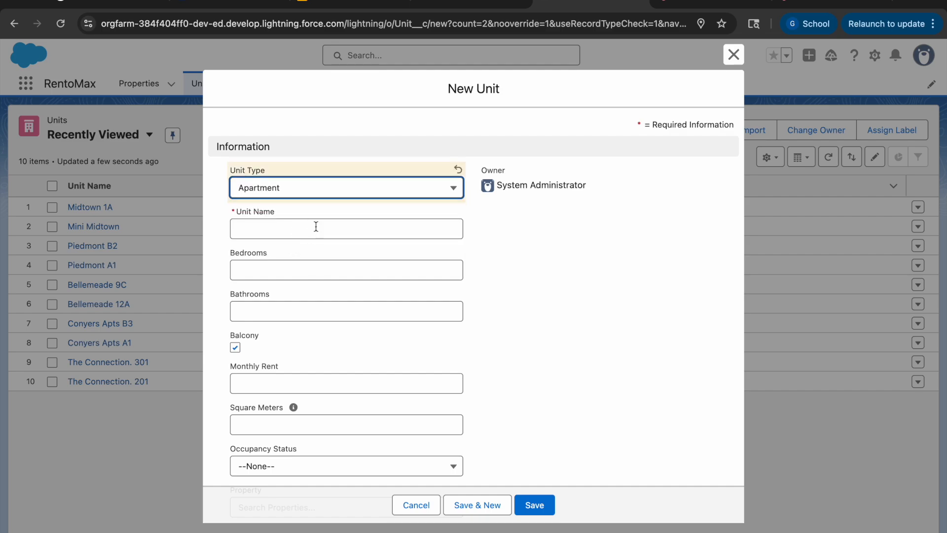
# Step: Name the new unit 101 Spot
pyautogui.click(276, 229)
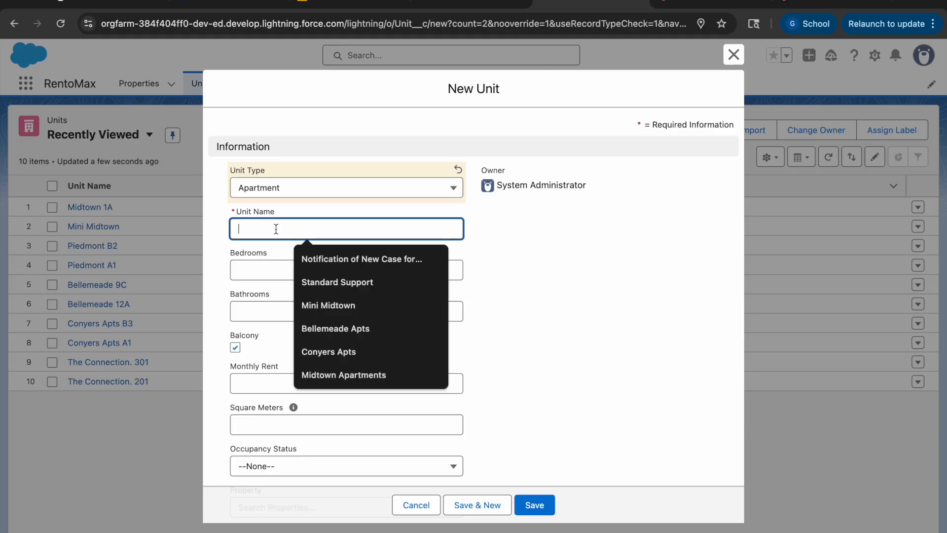
pyautogui.write('123')
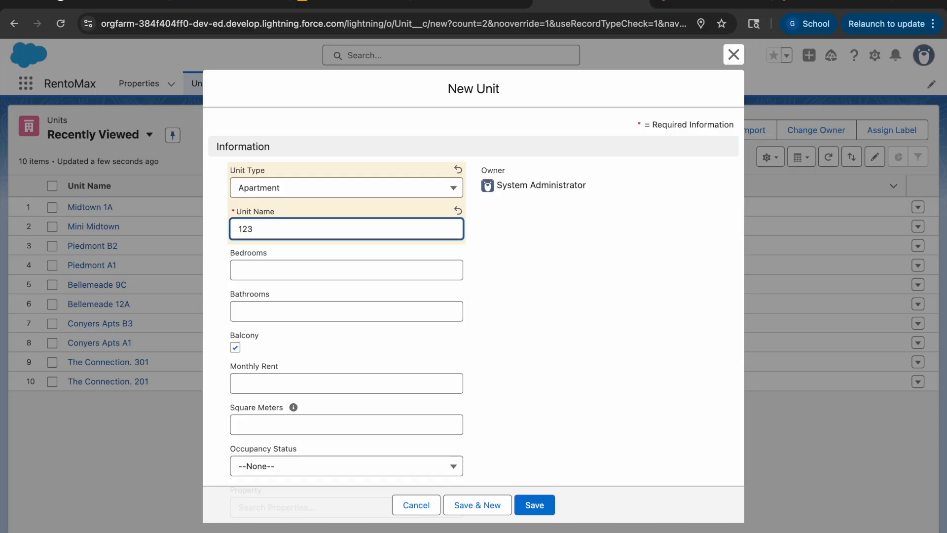
pyautogui.press('BackSpace')
pyautogui.press('BackSpace')
pyautogui.write('S')
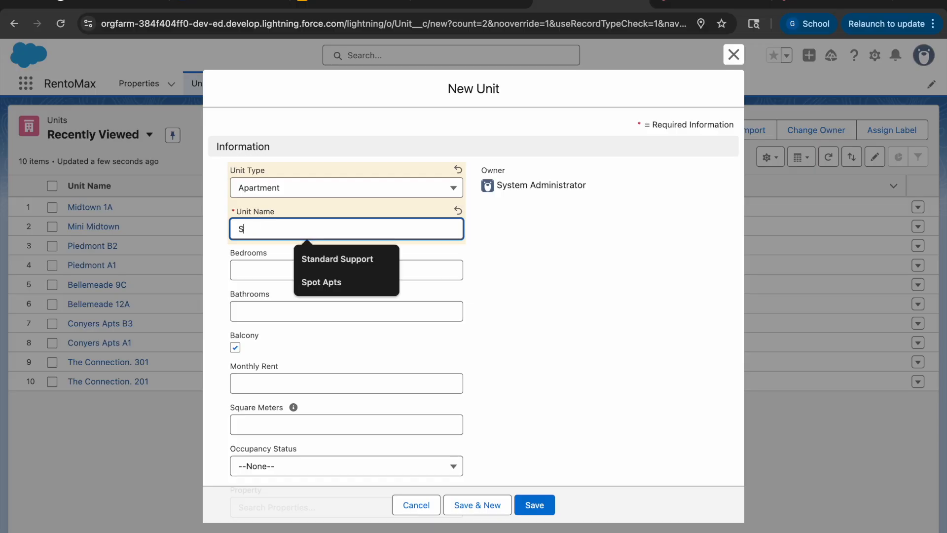
pyautogui.press('BackSpace')
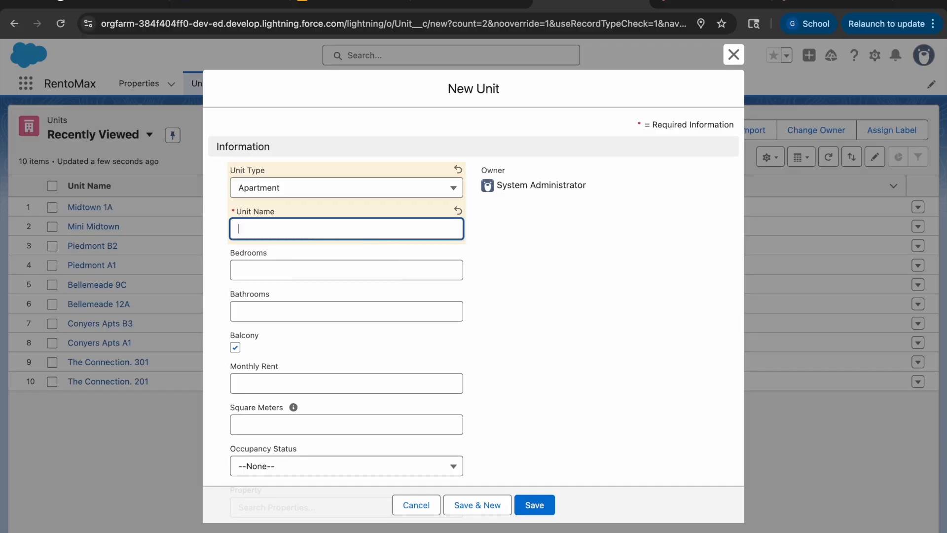
pyautogui.write('101 Spot')
# Step: Set the unit to 4 bedrooms and 2 bathrooms
pyautogui.click(306, 270)
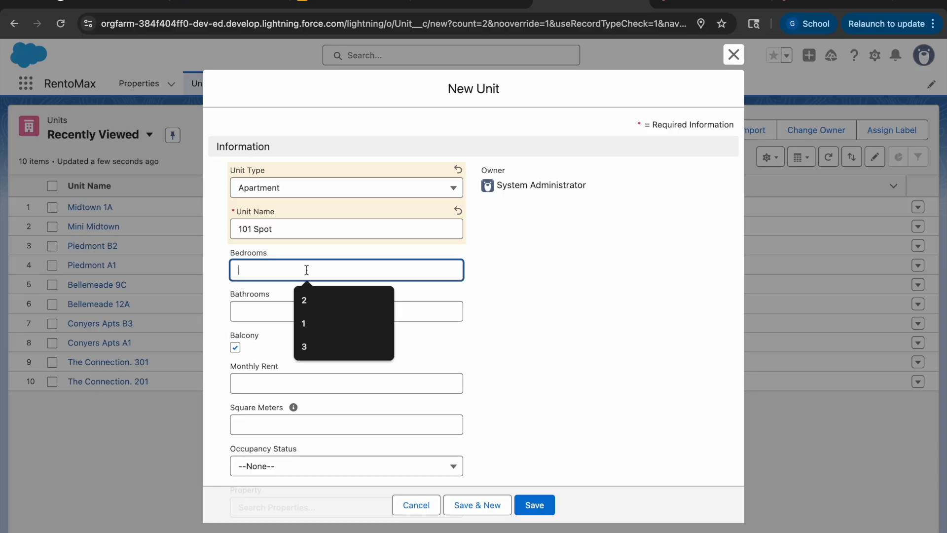
pyautogui.write('4')
pyautogui.click(274, 309)
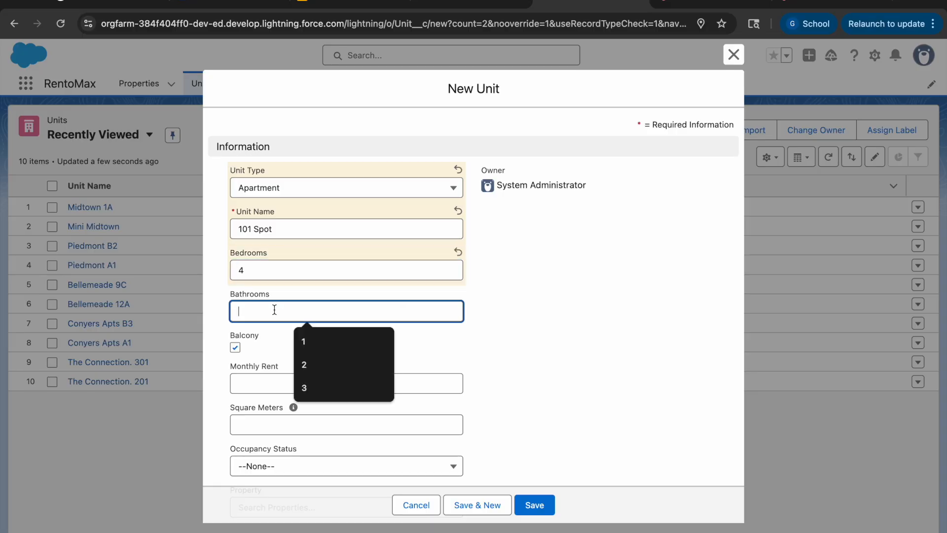
pyautogui.write('2')
# Step: Set the unit's monthly rent to 1800, square meters to 210.00 and occupancy status to Occupied
pyautogui.scroll(-1, 276, 370)
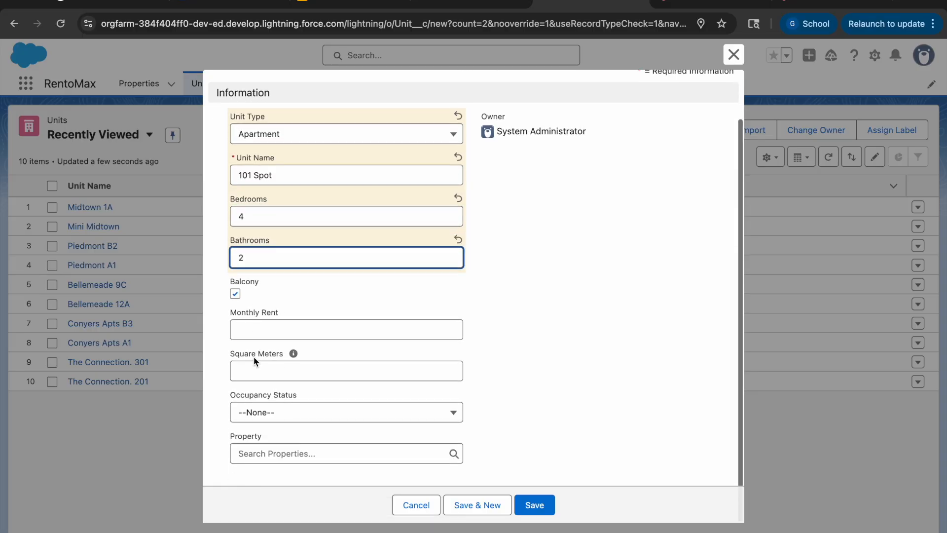
pyautogui.click(266, 325)
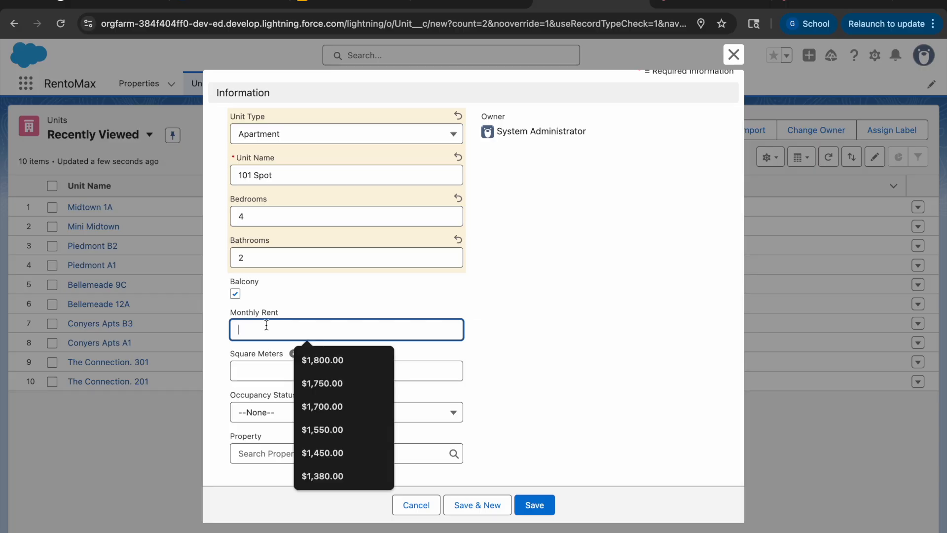
pyautogui.write('1800')
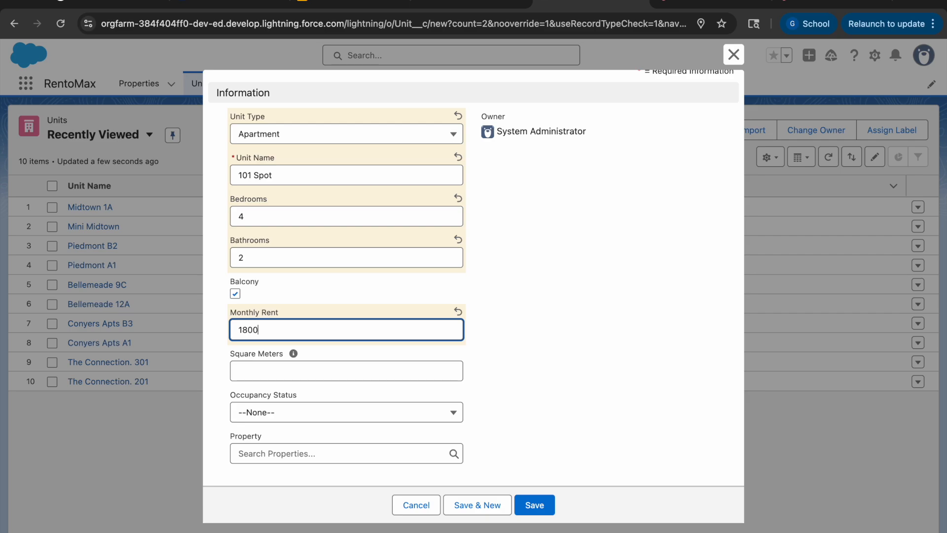
pyautogui.click(285, 375)
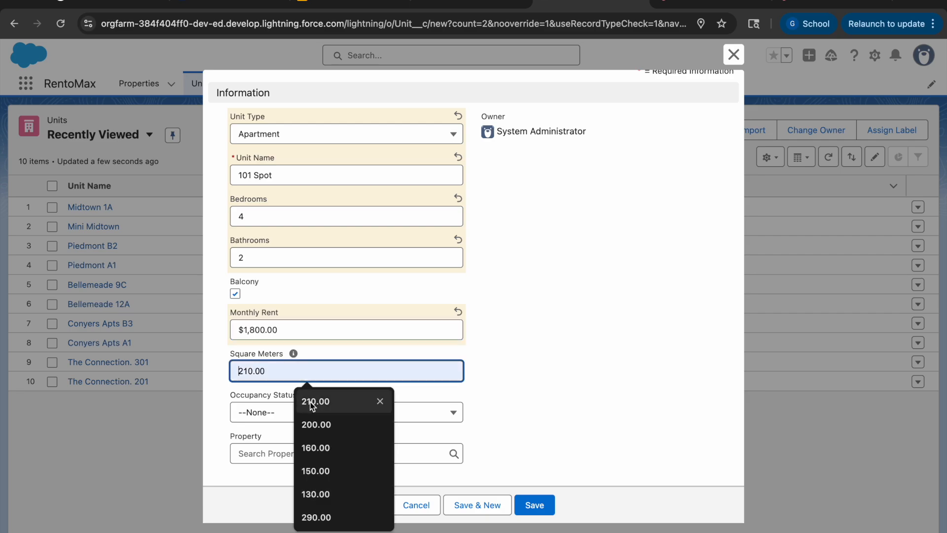
pyautogui.click(309, 401)
pyautogui.click(288, 416)
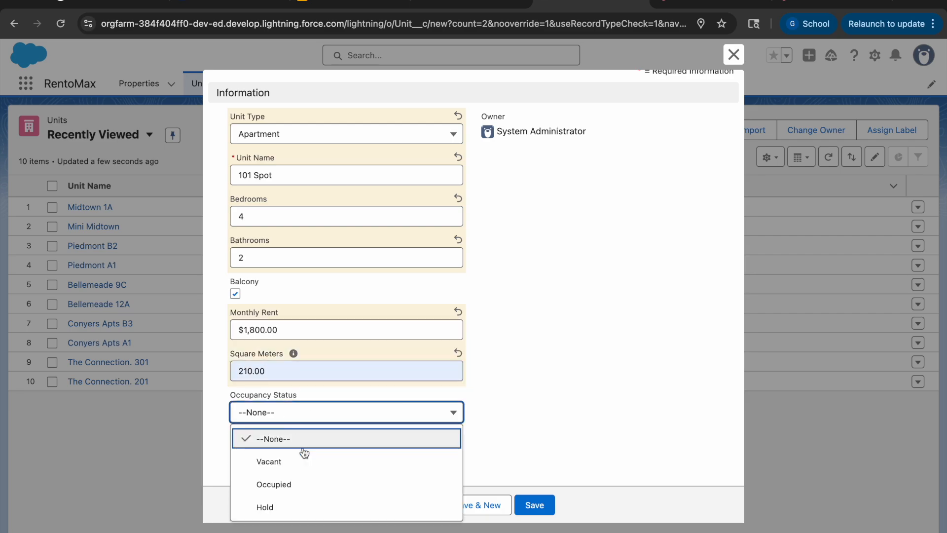
pyautogui.click(299, 484)
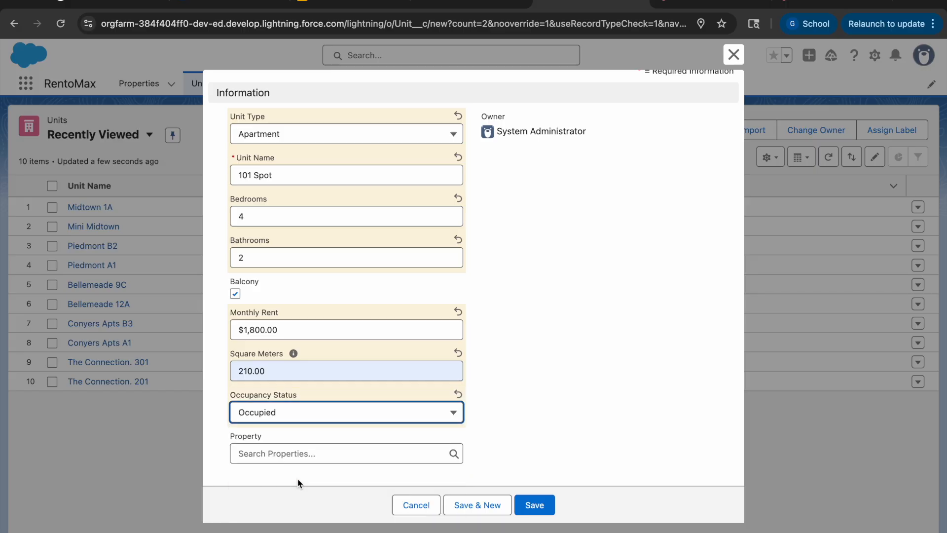
# Step: Link the unit to the Spot Apts property and save the unit record
pyautogui.click(294, 454)
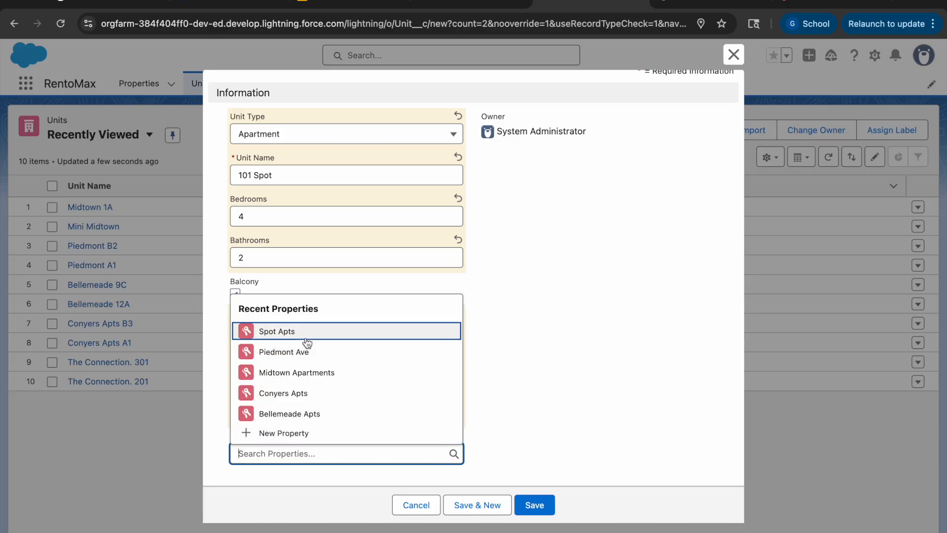
pyautogui.click(305, 334)
pyautogui.click(545, 504)
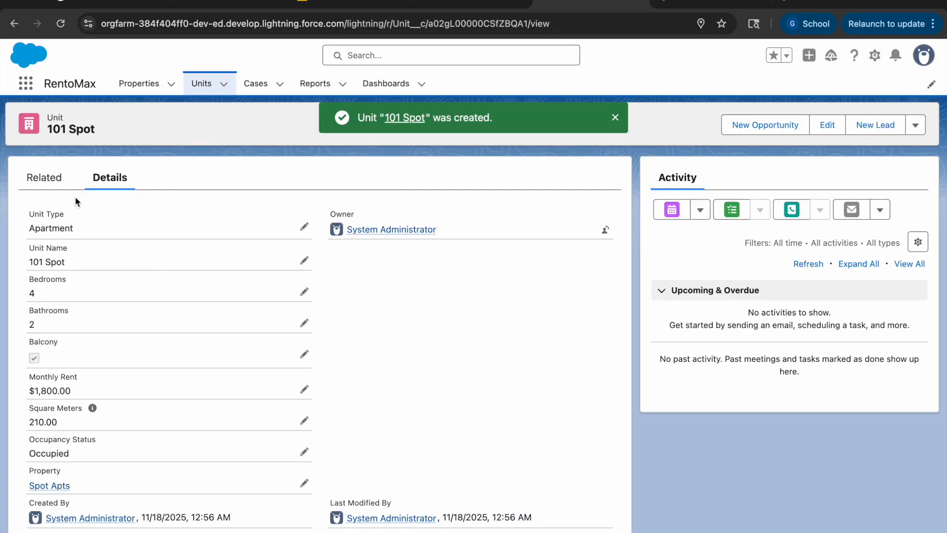
# Step: Check the related records of unit 101 Spot and of the Spot Apts property
pyautogui.click(59, 177)
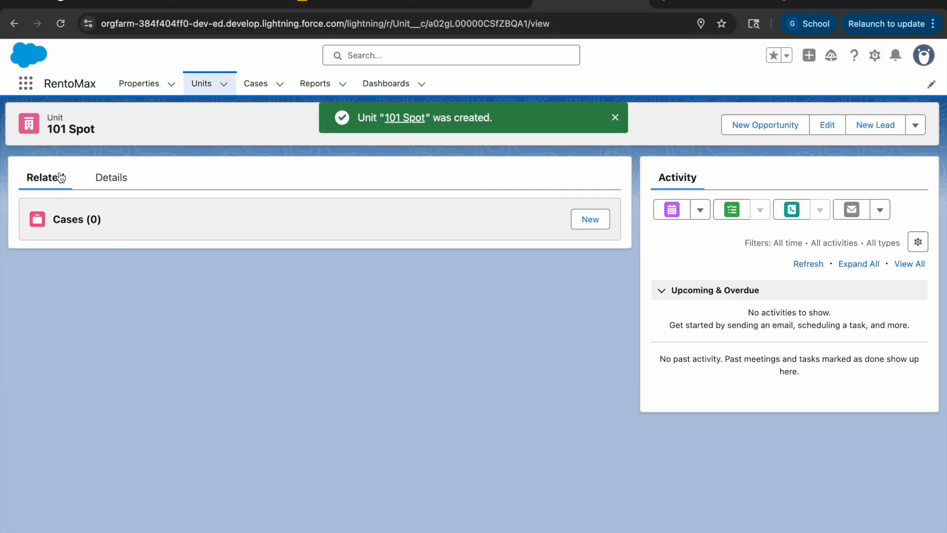
pyautogui.click(140, 84)
pyautogui.click(92, 209)
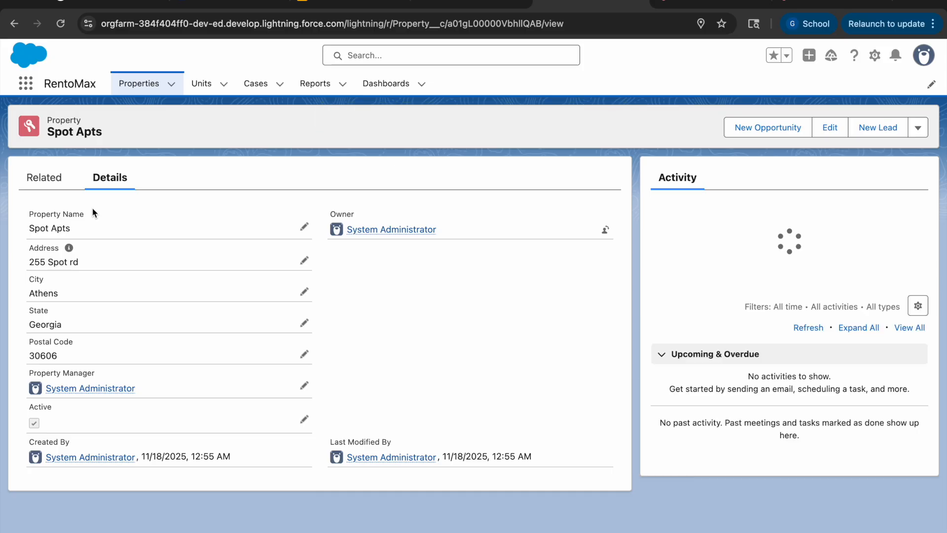
pyautogui.click(44, 178)
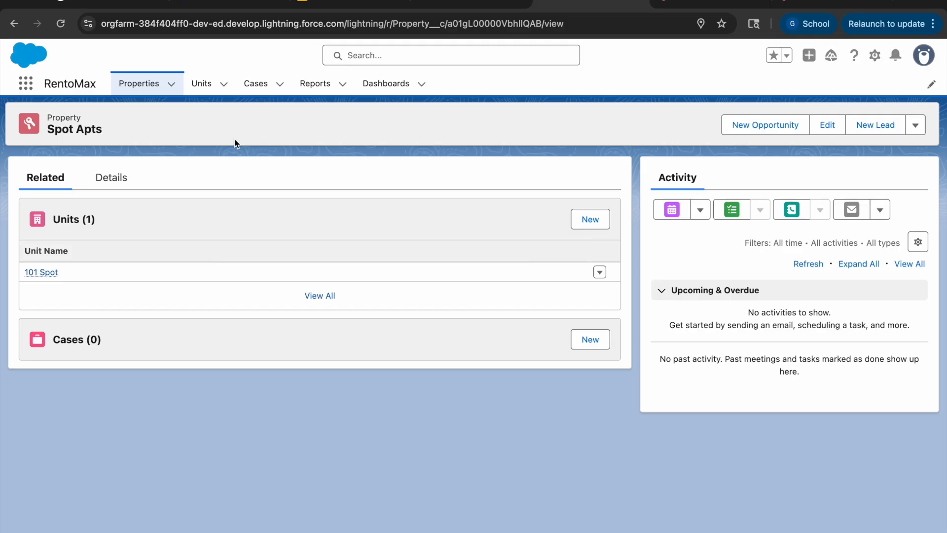
# Step: Reopen the 101 Spot unit record and view its related cases
pyautogui.click(200, 88)
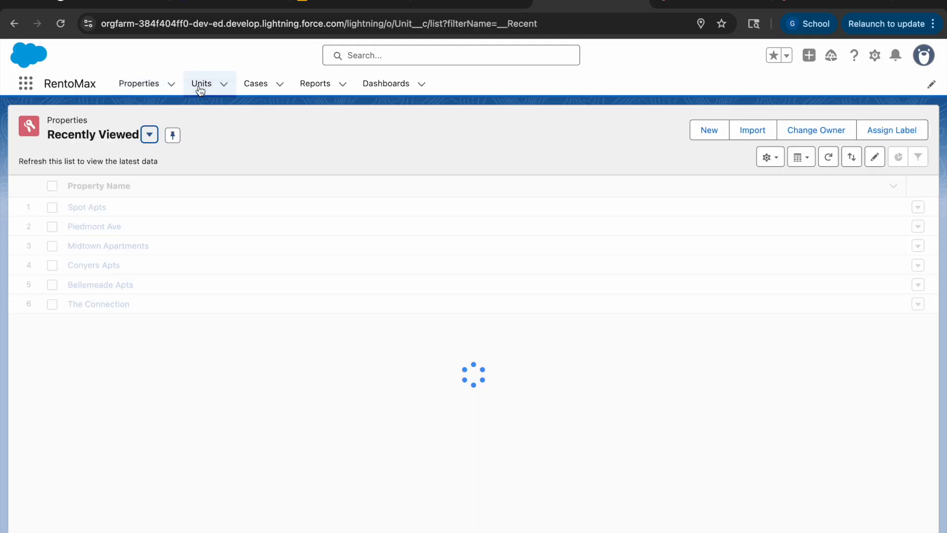
pyautogui.click(94, 205)
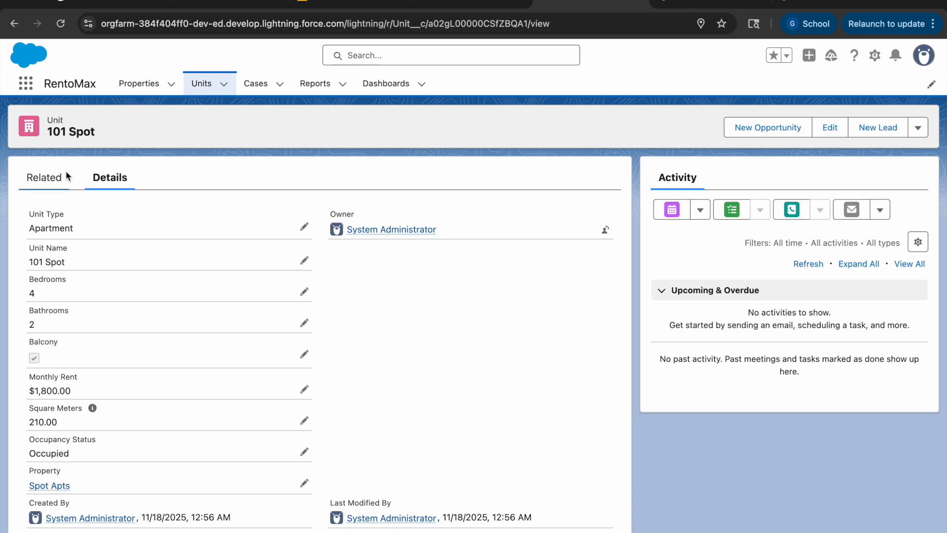
pyautogui.click(67, 177)
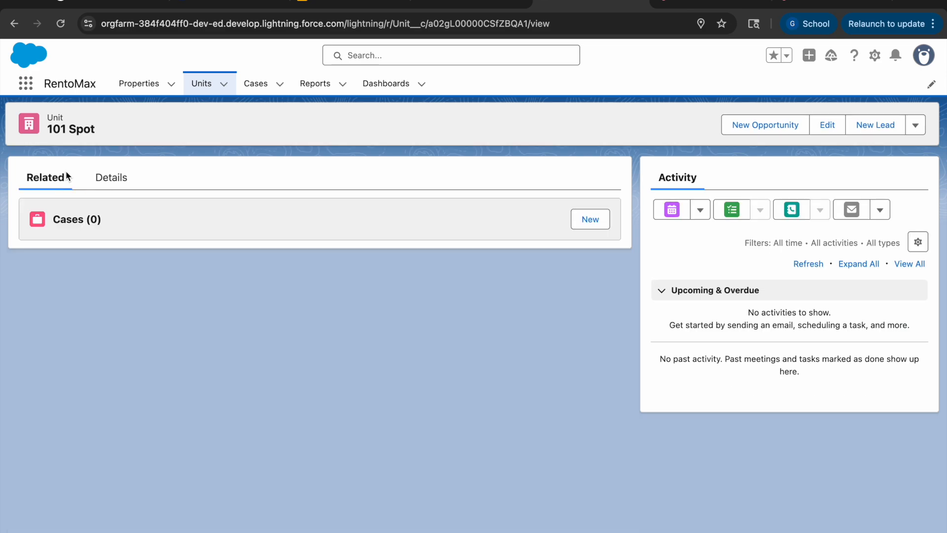
# Step: Start a new case with the subject "AC not working"
pyautogui.click(255, 87)
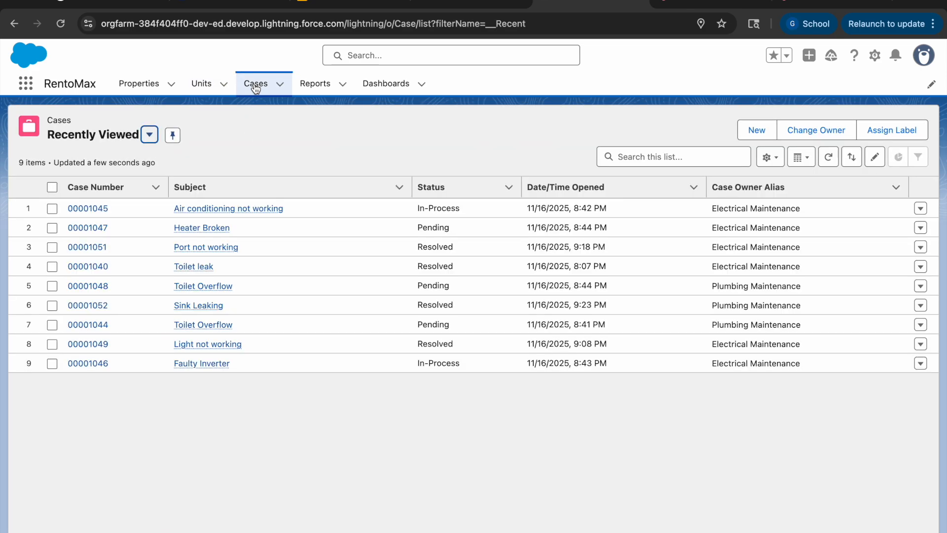
pyautogui.click(750, 132)
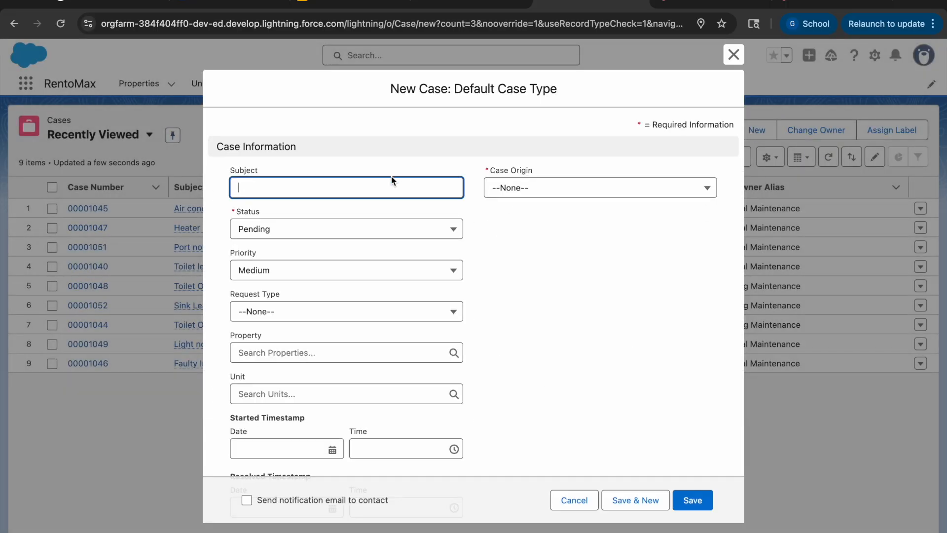
pyautogui.click(392, 181)
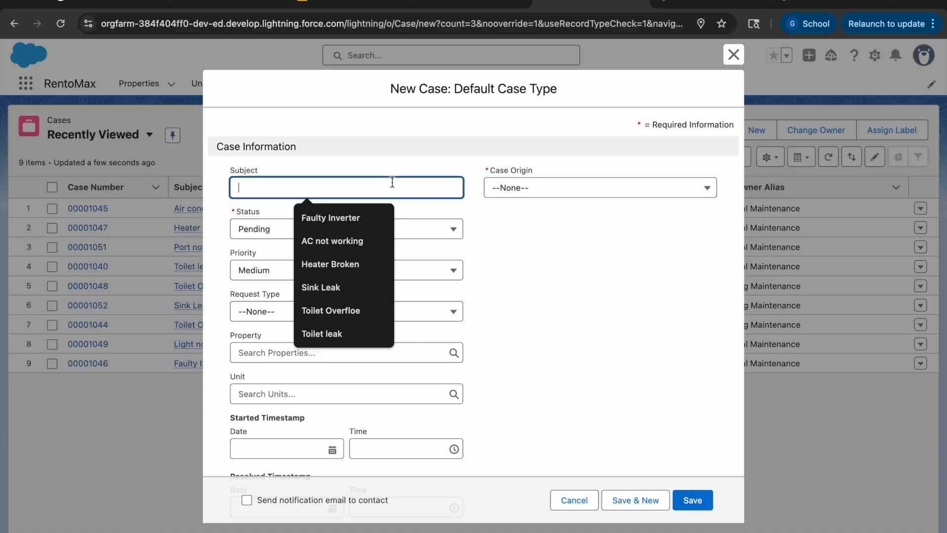
pyautogui.click(346, 241)
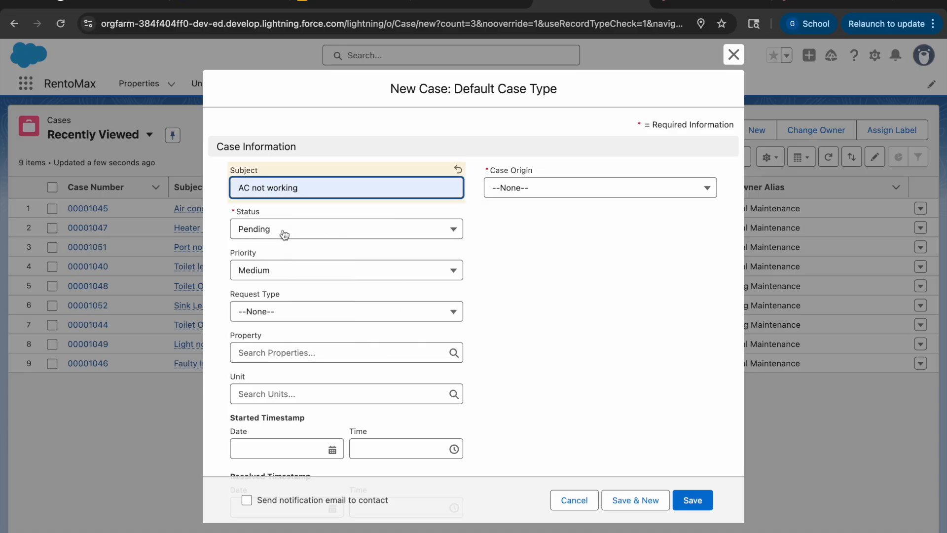
# Step: Set the case's status to Pending and its origin to Phone
pyautogui.click(285, 233)
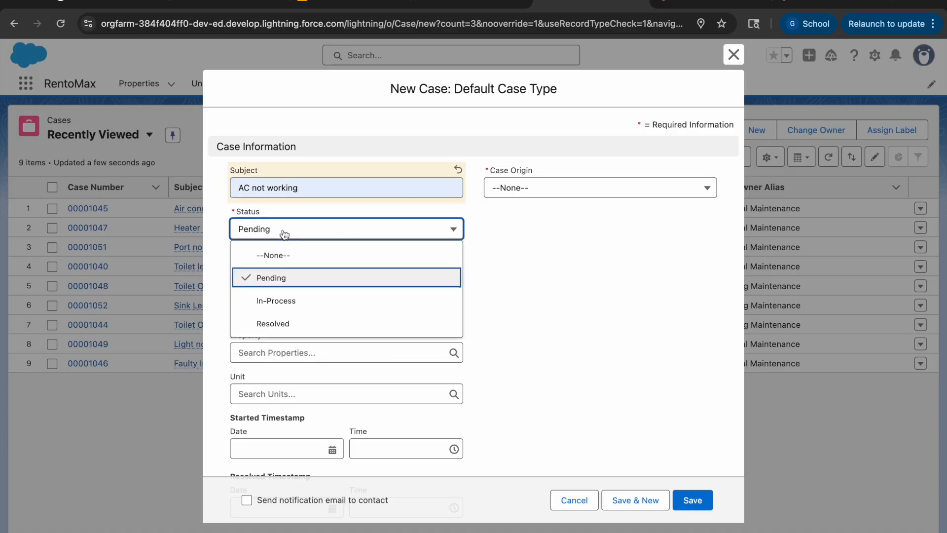
pyautogui.click(286, 278)
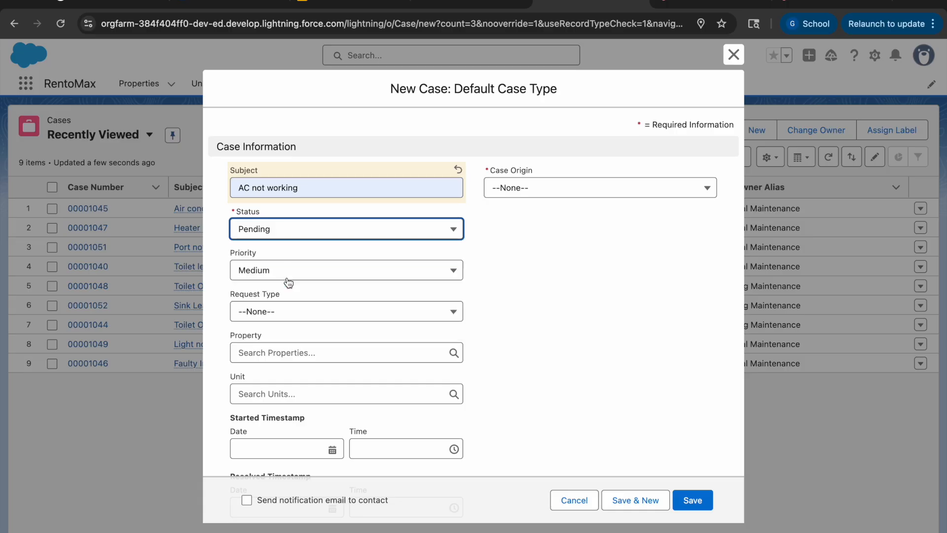
pyautogui.click(568, 197)
pyautogui.click(548, 235)
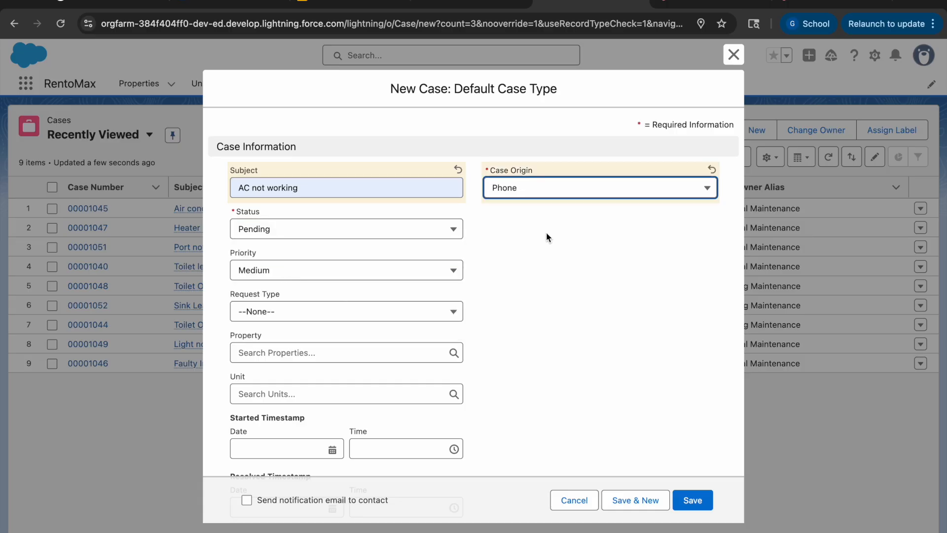
# Step: Set the case's priority to Medium and its request type to Electrical
pyautogui.click(341, 275)
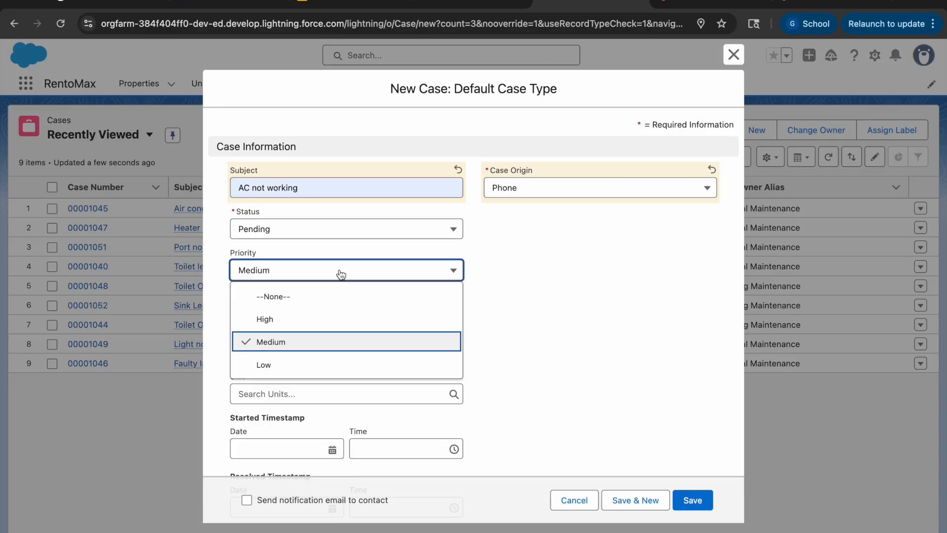
pyautogui.click(287, 338)
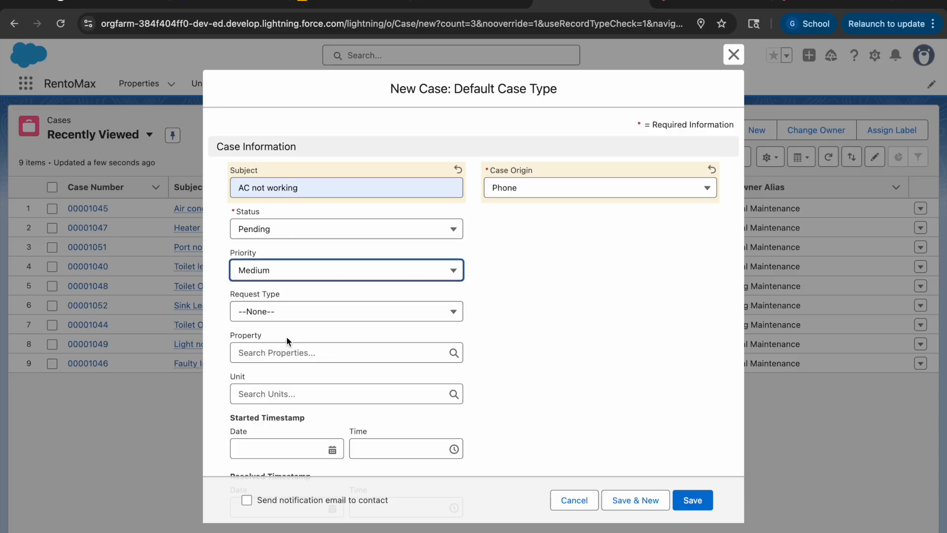
pyautogui.click(290, 318)
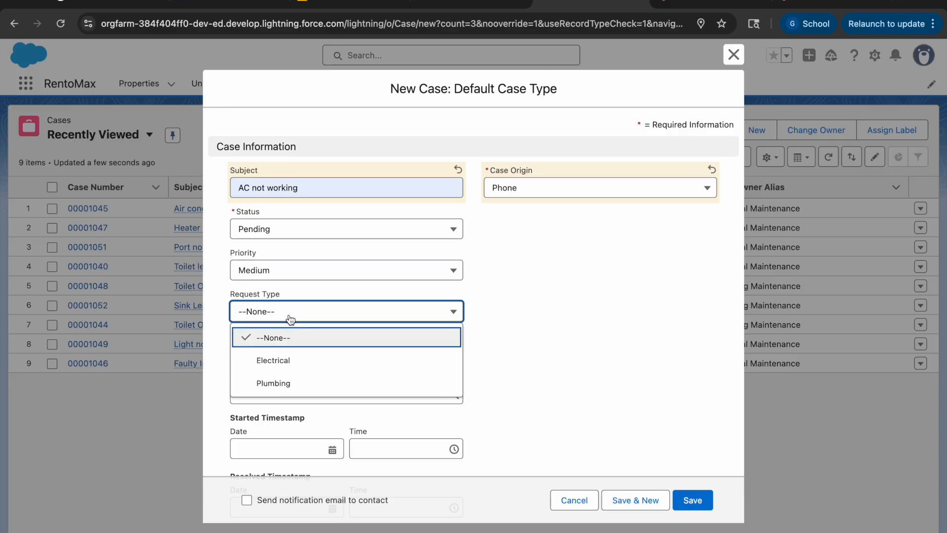
pyautogui.click(303, 356)
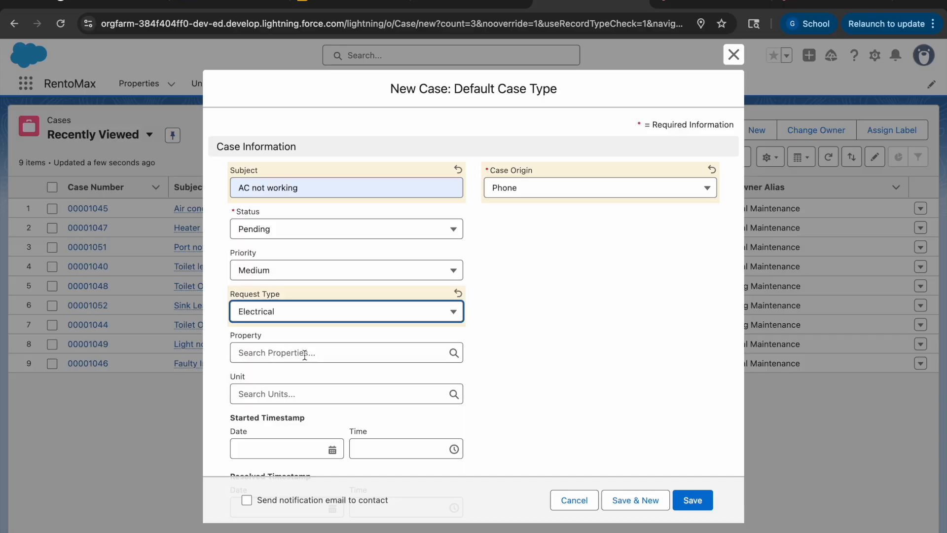
# Step: Link the case to the Spot Apts property and the 101 Spot unit
pyautogui.click(305, 355)
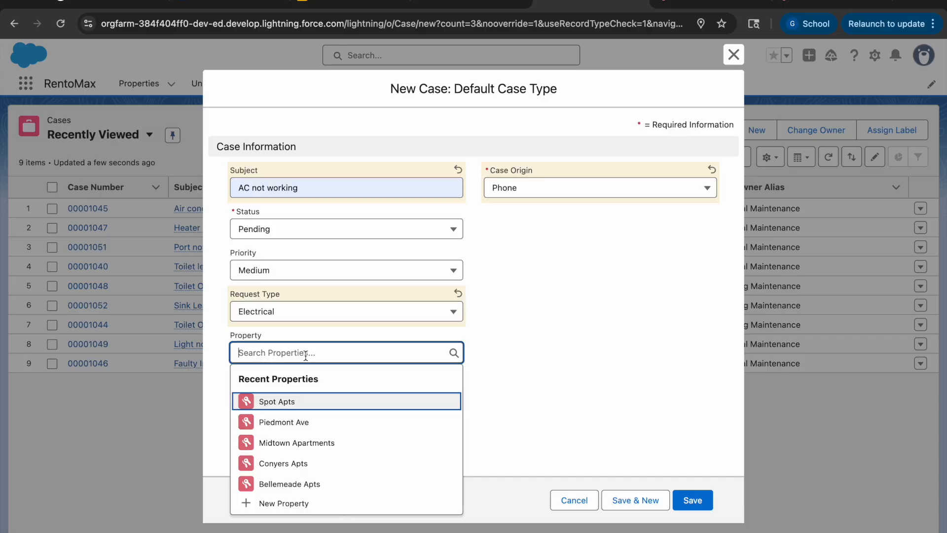
pyautogui.click(308, 400)
pyautogui.click(307, 398)
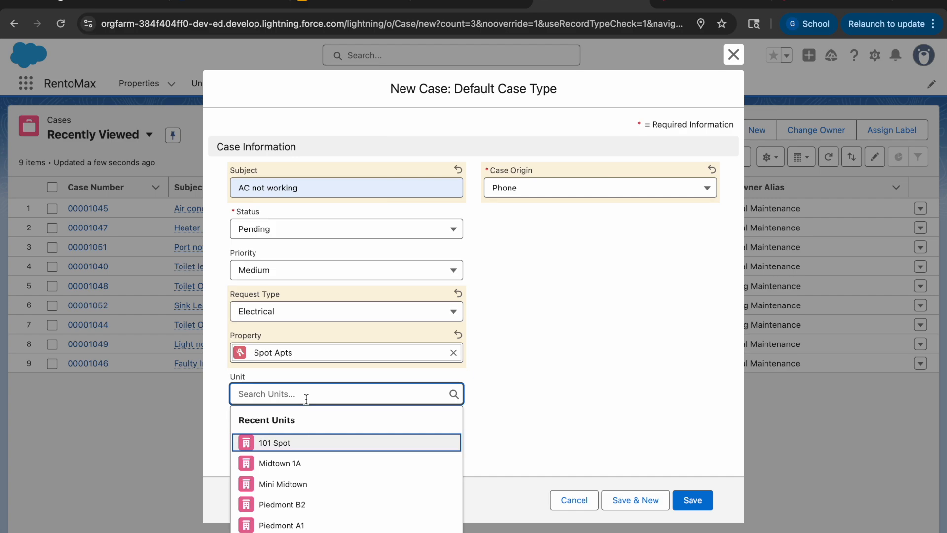
pyautogui.click(301, 439)
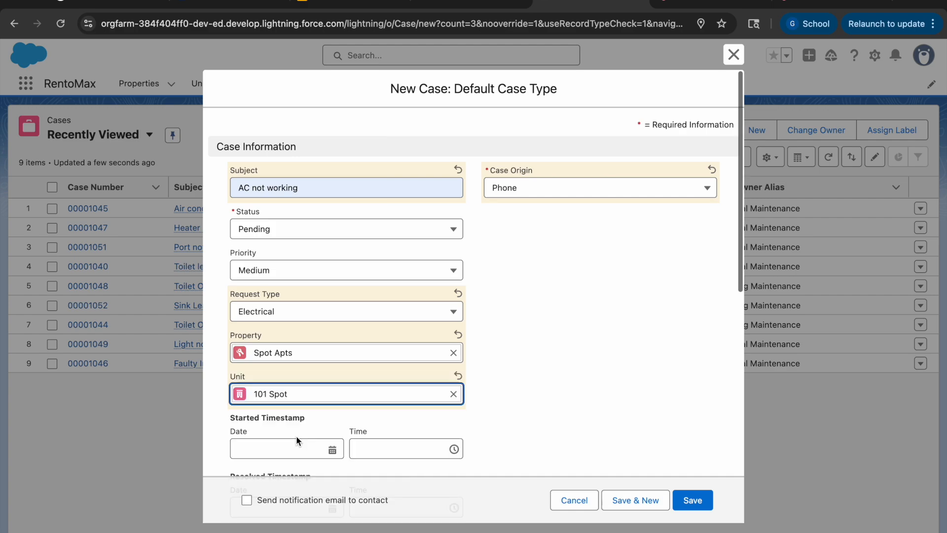
# Step: Set the case's started timestamp to 11/14/2025 at 11:00 AM
pyautogui.scroll(-1, 297, 437)
pyautogui.scroll(-1, 296, 435)
pyautogui.click(329, 332)
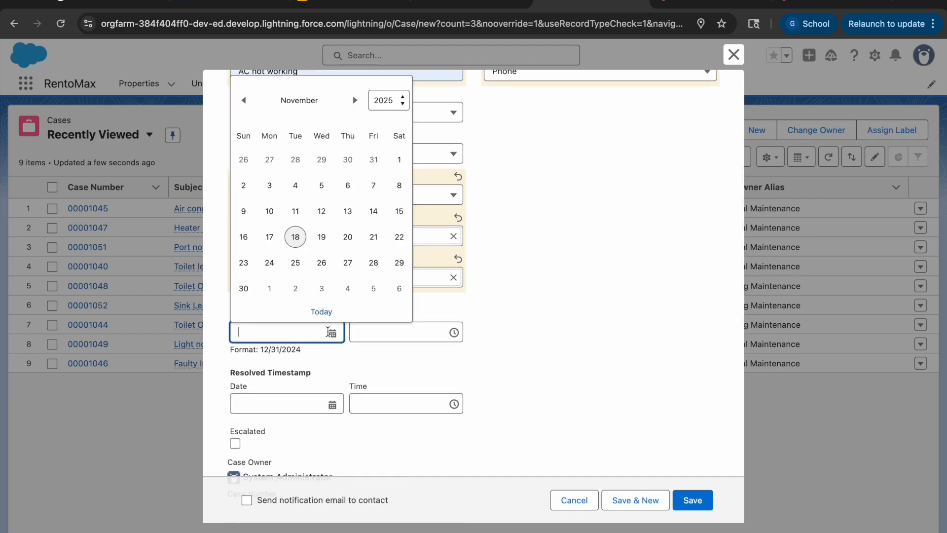
pyautogui.click(295, 237)
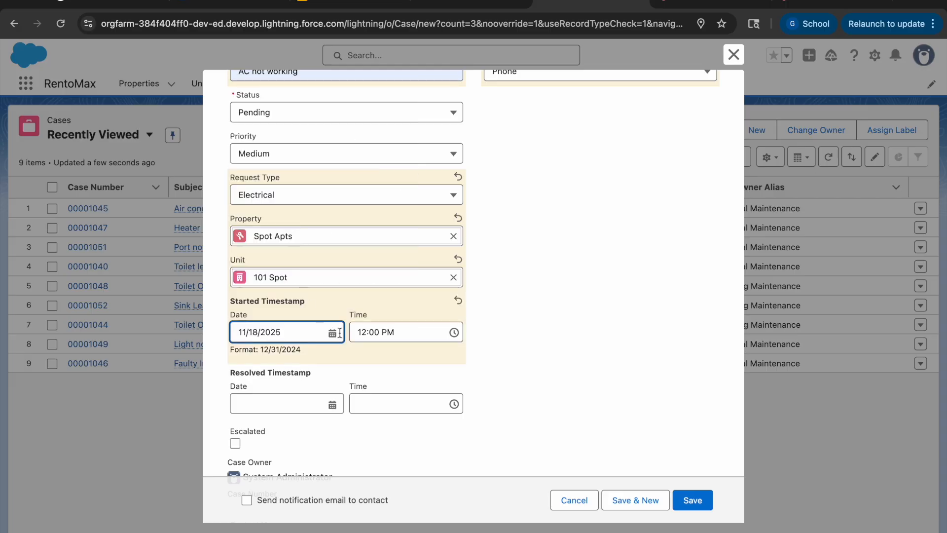
pyautogui.click(323, 331)
pyautogui.click(369, 212)
pyautogui.click(386, 326)
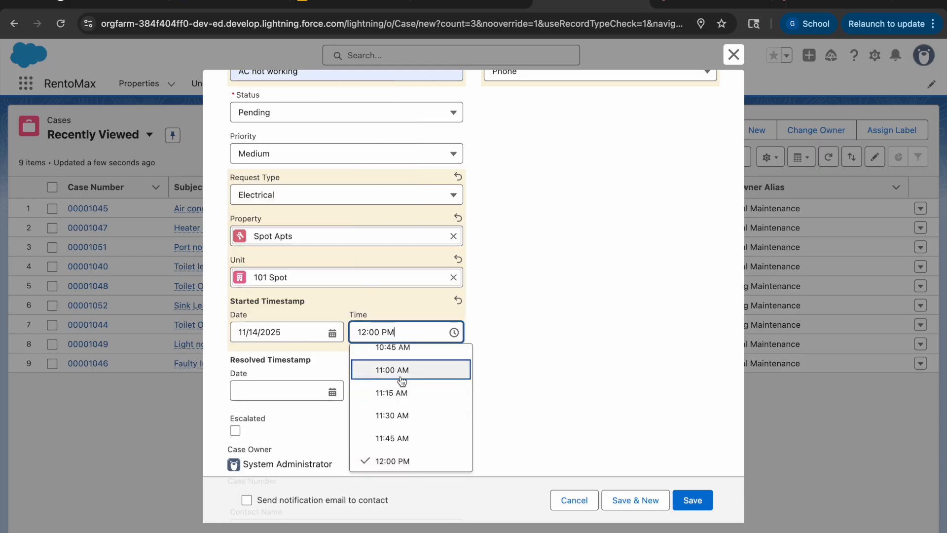
pyautogui.click(401, 378)
# Step: Set the case's resolved timestamp to 11/16/2025 at 11:15 AM
pyautogui.click(281, 392)
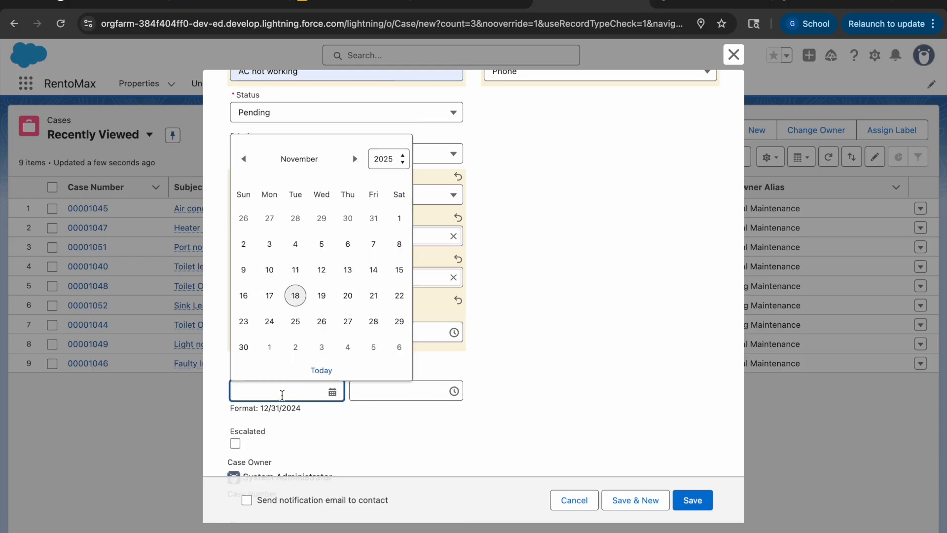
pyautogui.click(245, 294)
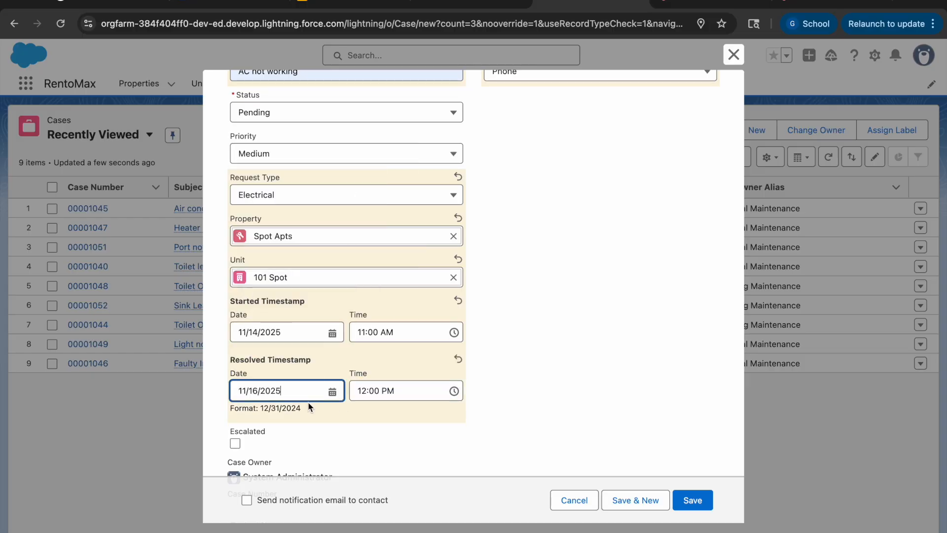
pyautogui.click(436, 399)
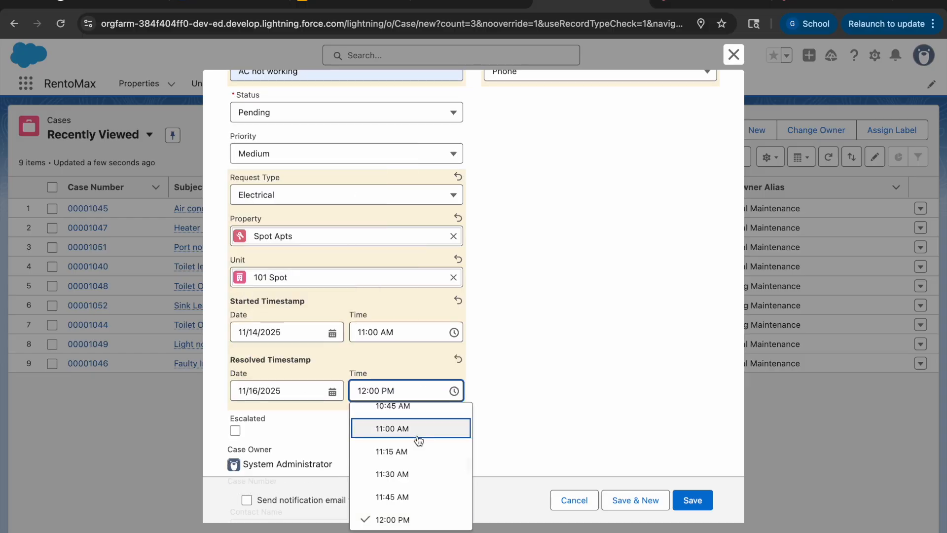
pyautogui.click(409, 455)
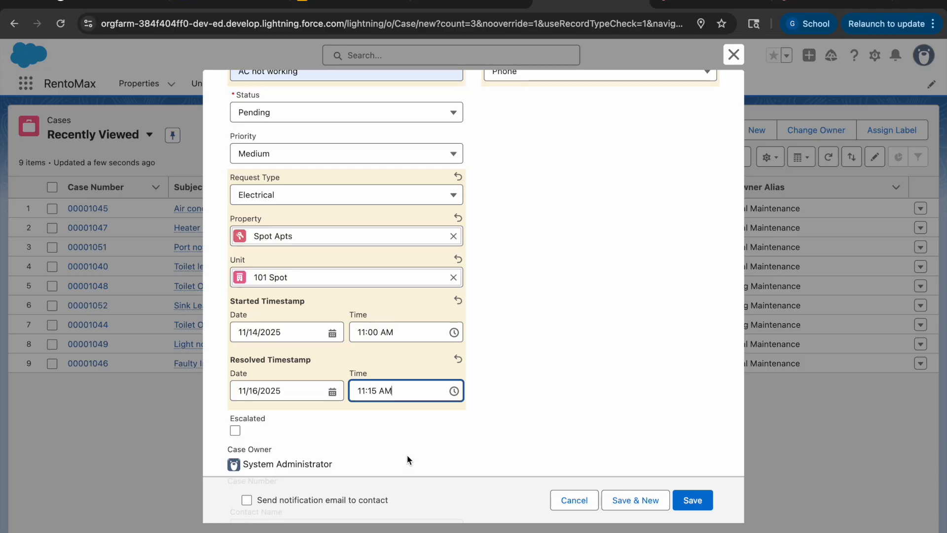
# Step: Clear both the date and the time of the case's resolved timestamp
pyautogui.click(299, 390)
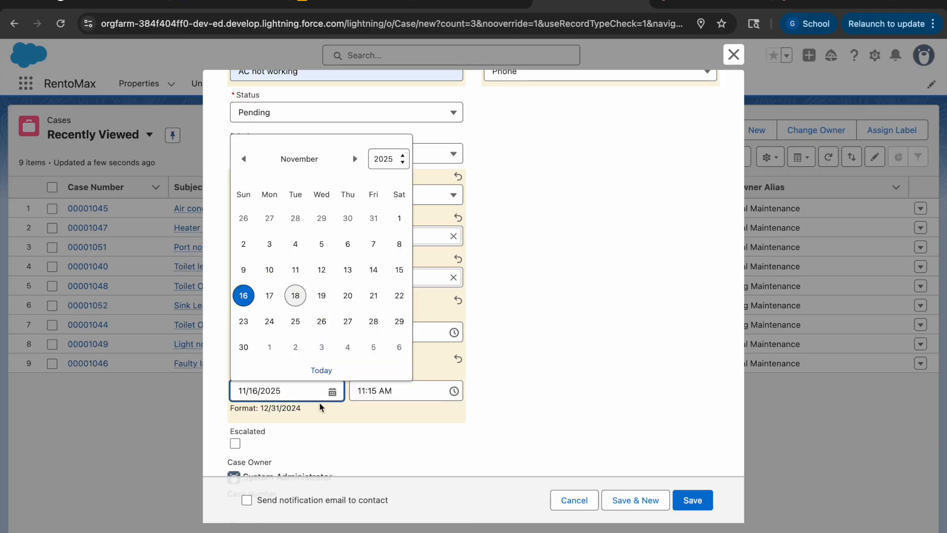
pyautogui.write('====')
pyautogui.press('BackSpace')
pyautogui.press('BackSpace')
pyautogui.press('BackSpace')
pyautogui.press('BackSpace')
pyautogui.press('BackSpace')
pyautogui.press('BackSpace')
pyautogui.press('BackSpace')
pyautogui.press('BackSpace')
pyautogui.press('BackSpace')
pyautogui.press('BackSpace')
pyautogui.press('BackSpace')
pyautogui.press('BackSpace')
pyautogui.press('BackSpace')
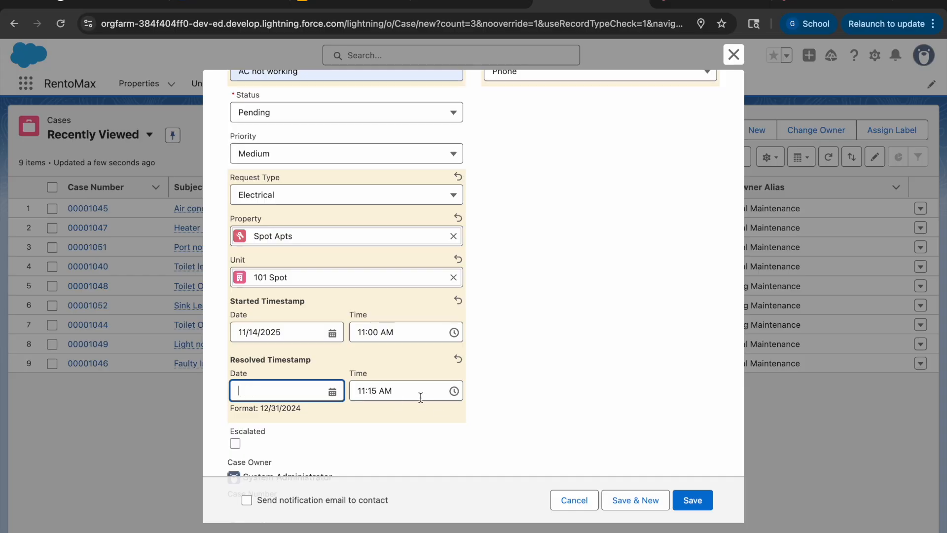
pyautogui.click(421, 397)
pyautogui.click(528, 362)
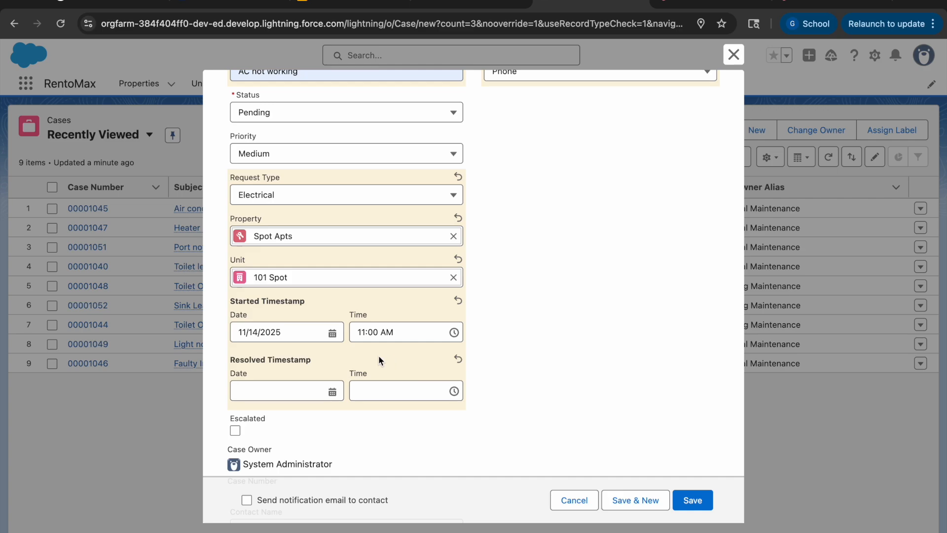
# Step: Start creating a new tenant contact for the case's contact name
pyautogui.scroll(-5, 348, 386)
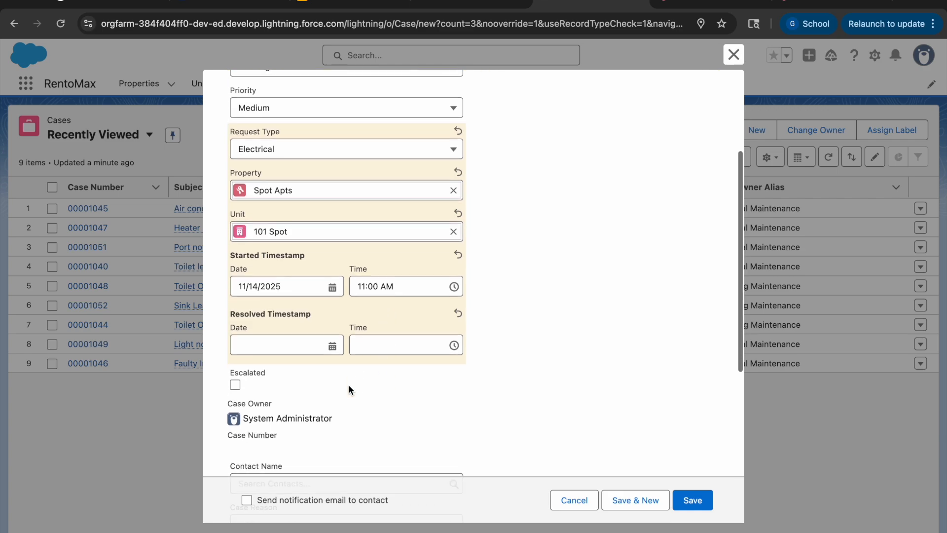
pyautogui.click(280, 287)
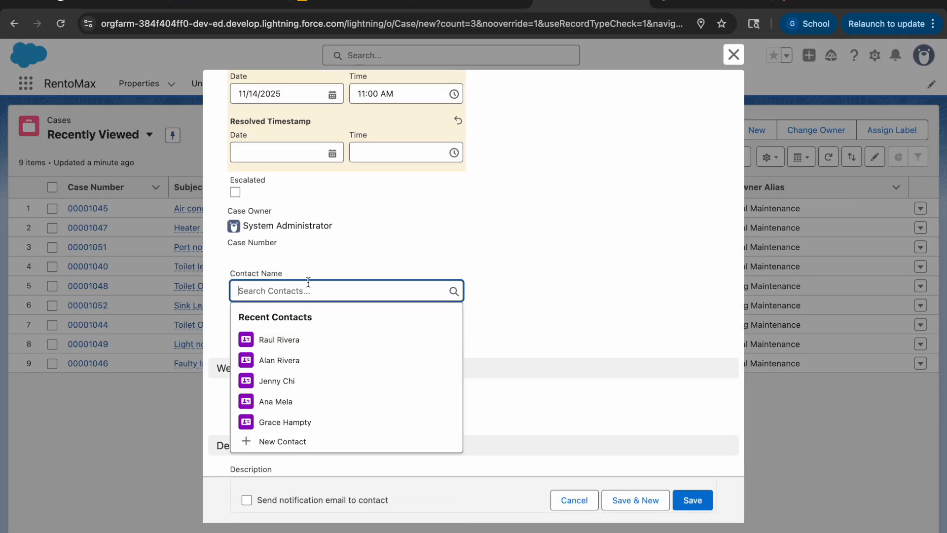
pyautogui.click(294, 439)
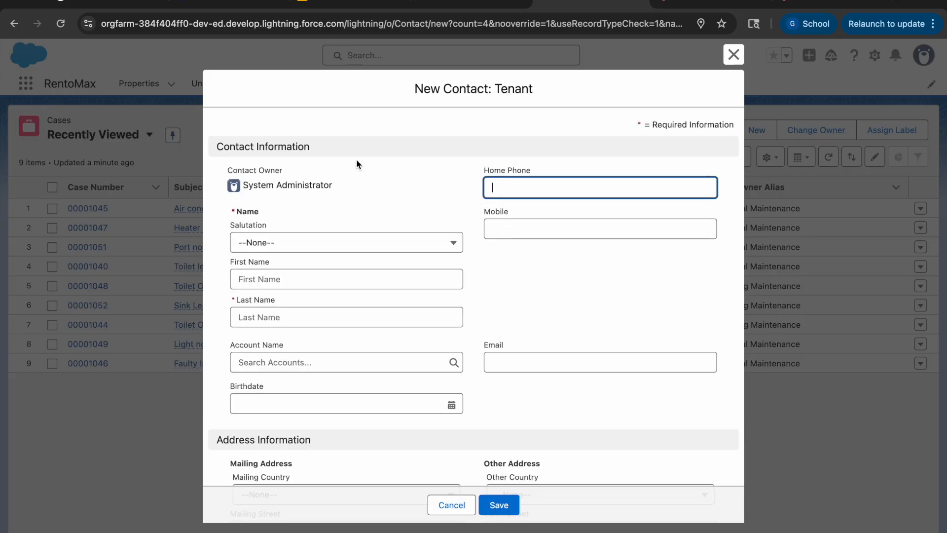
# Step: Set the new tenant's salutation to Ms. and enter the tenant's first and last name
pyautogui.click(322, 246)
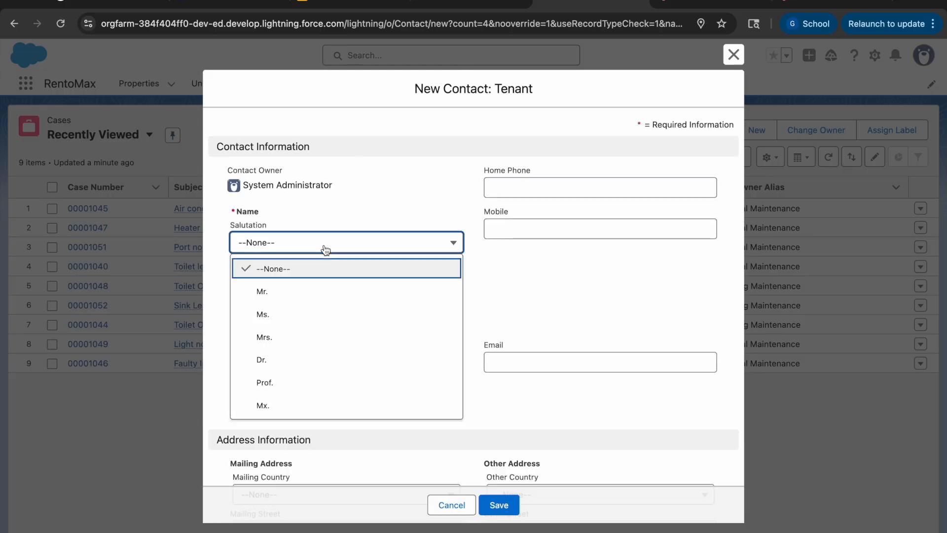
pyautogui.click(281, 314)
pyautogui.click(269, 279)
pyautogui.click(289, 311)
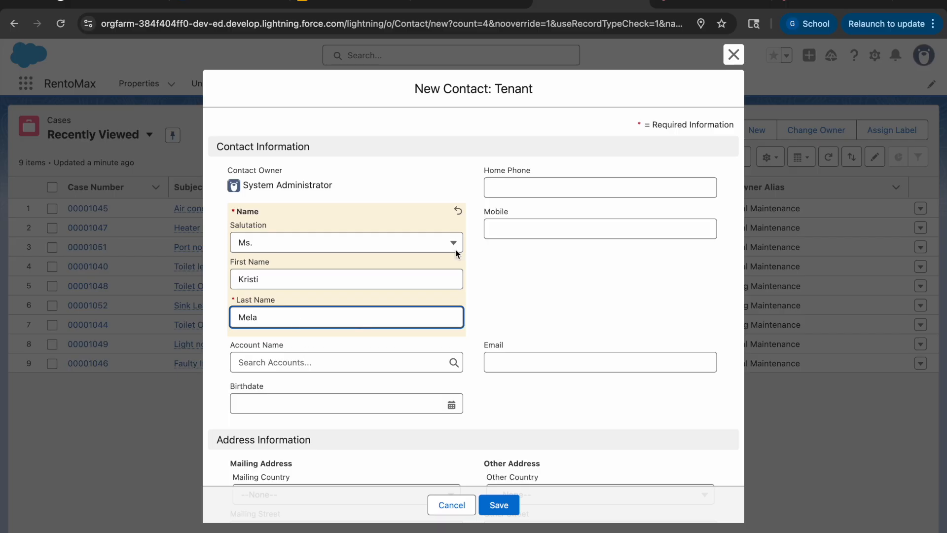
# Step: Enter the new tenant's home phone number and mobile phone number
pyautogui.click(523, 193)
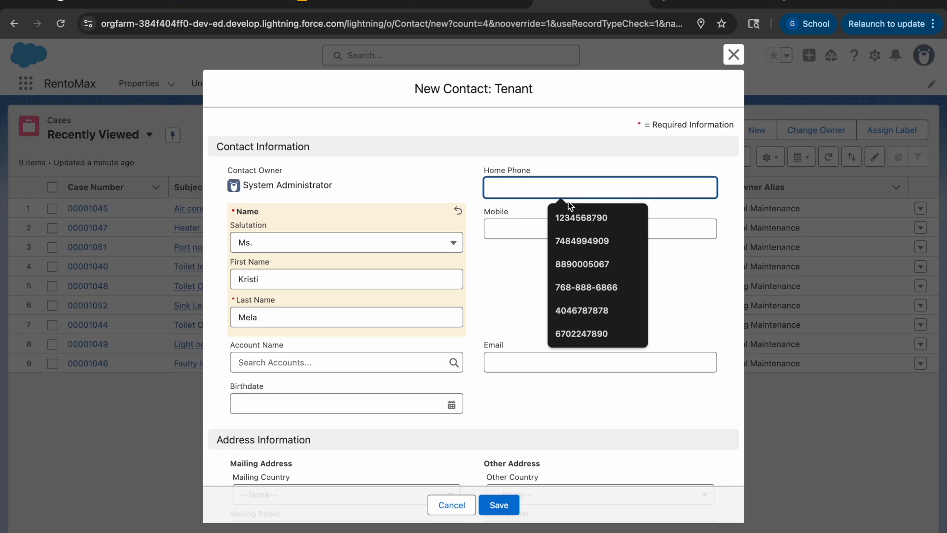
pyautogui.write('2')
pyautogui.press('BackSpace')
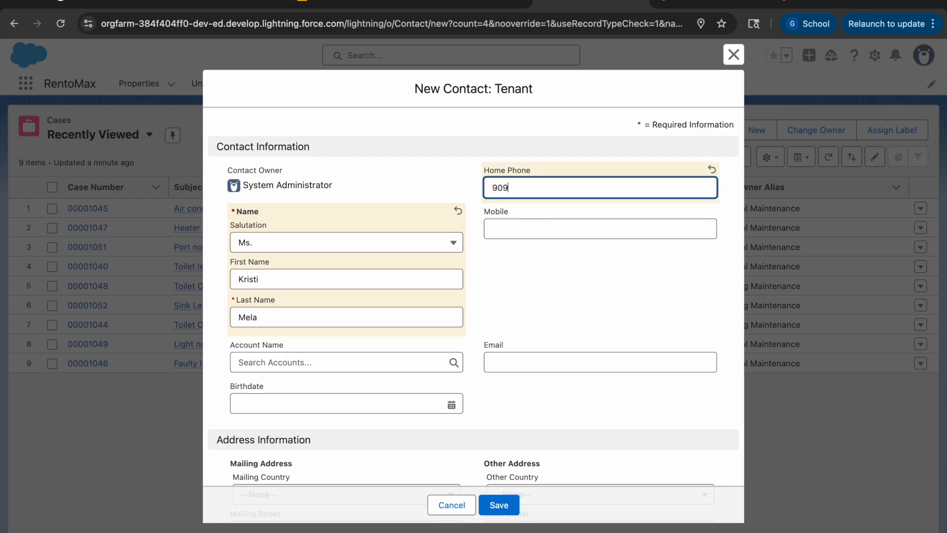
pyautogui.click(573, 236)
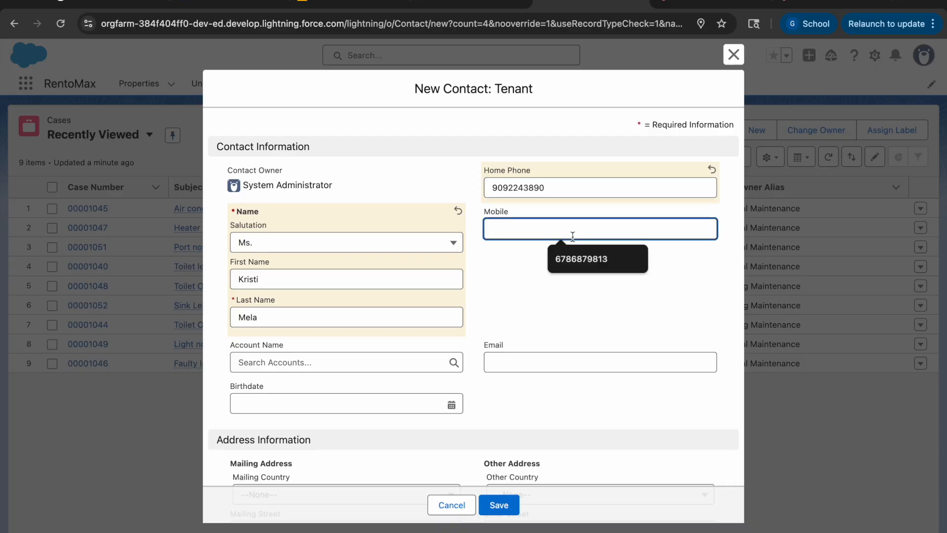
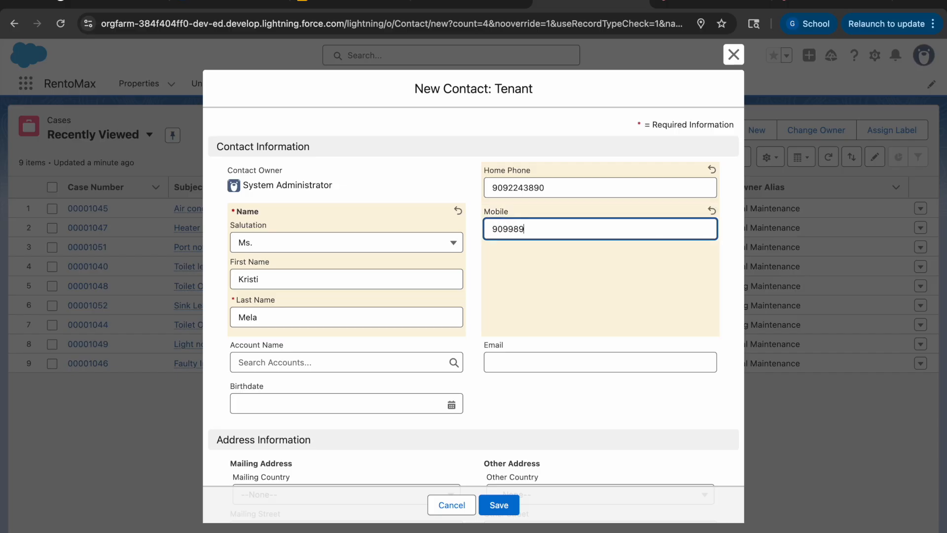
pyautogui.click(483, 334)
# Step: Fill in the new tenant's e-mail address
pyautogui.scroll(-2, 472, 431)
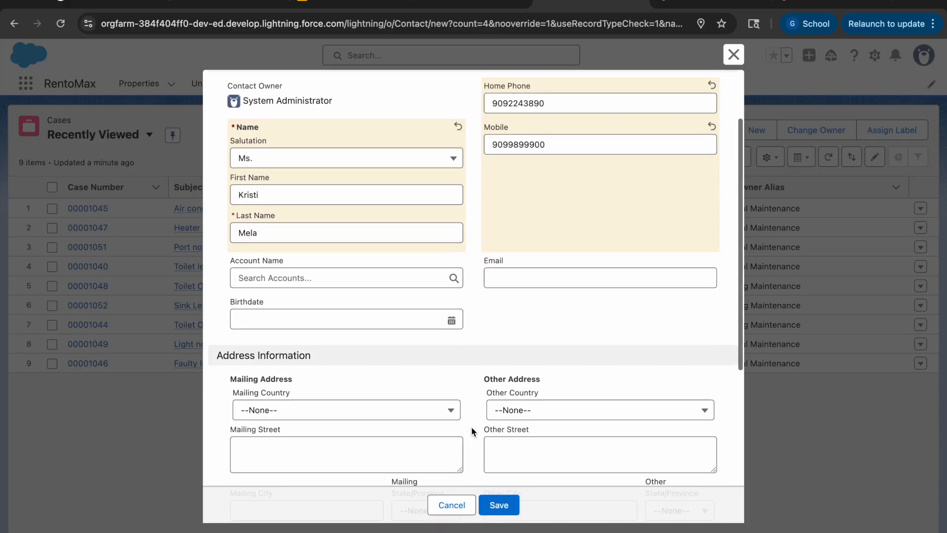
pyautogui.click(549, 274)
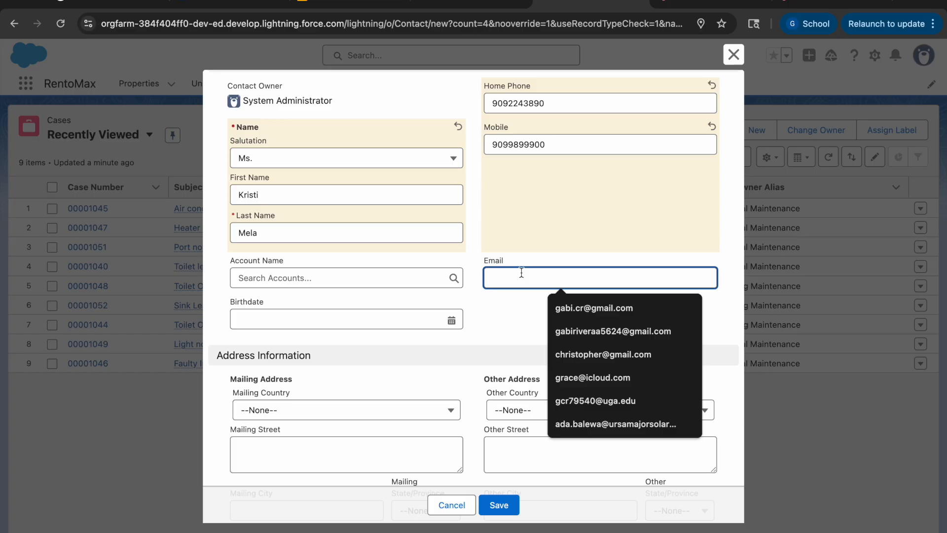
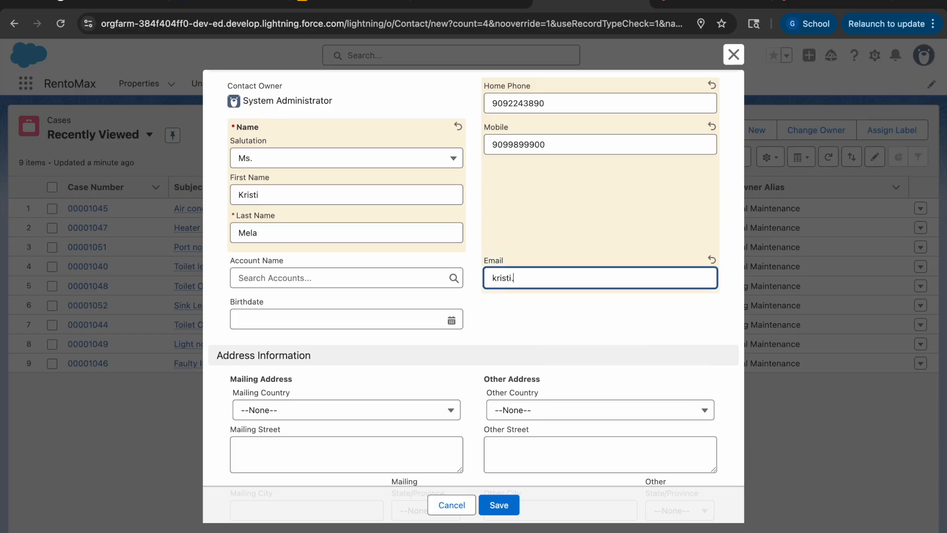
# Step: Enter the new tenant's date of birth as the birthdate
pyautogui.click(349, 320)
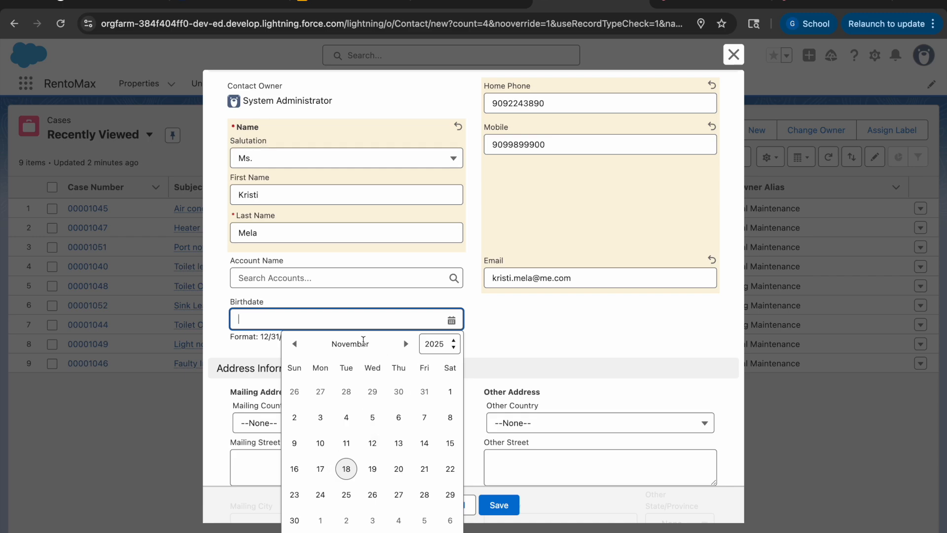
pyautogui.click(264, 329)
pyautogui.click(263, 322)
pyautogui.write('0')
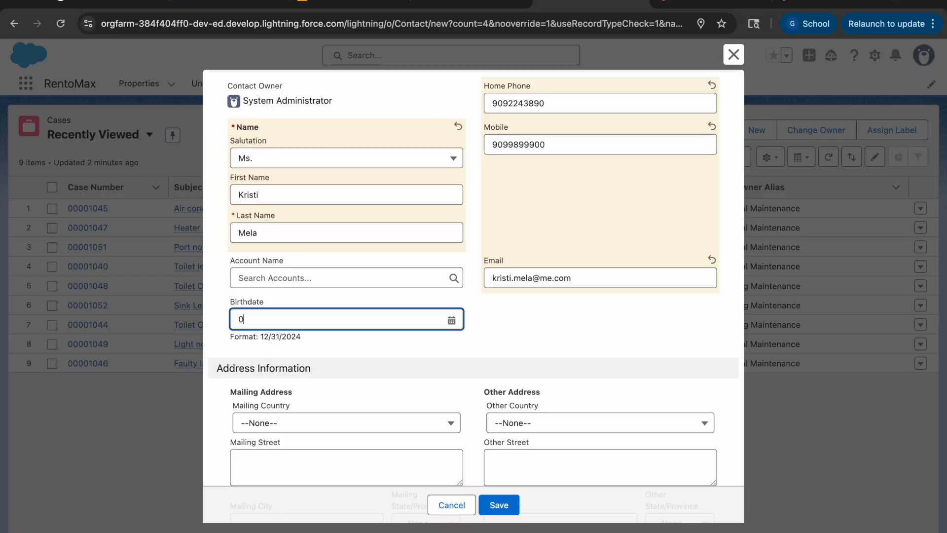
pyautogui.write('4/20/1989')
pyautogui.click(303, 351)
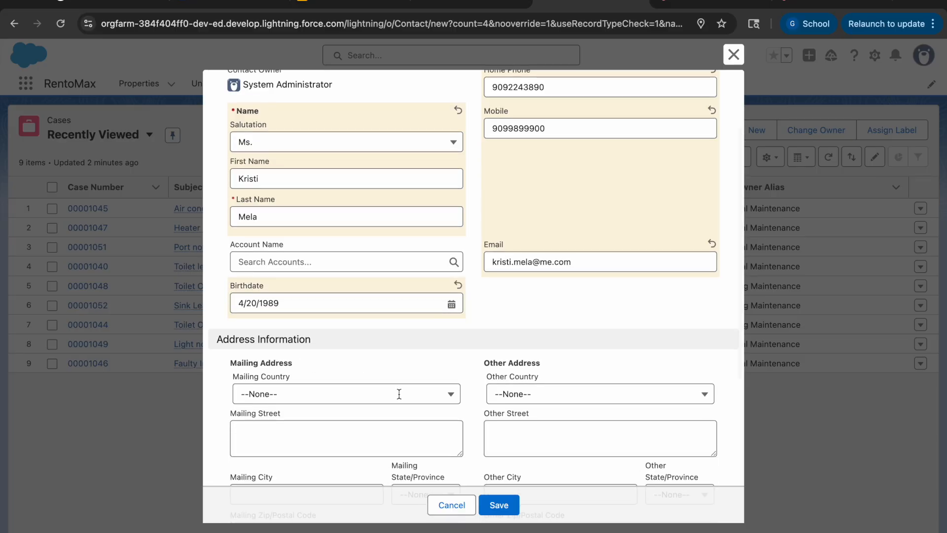
pyautogui.scroll(2, 324, 318)
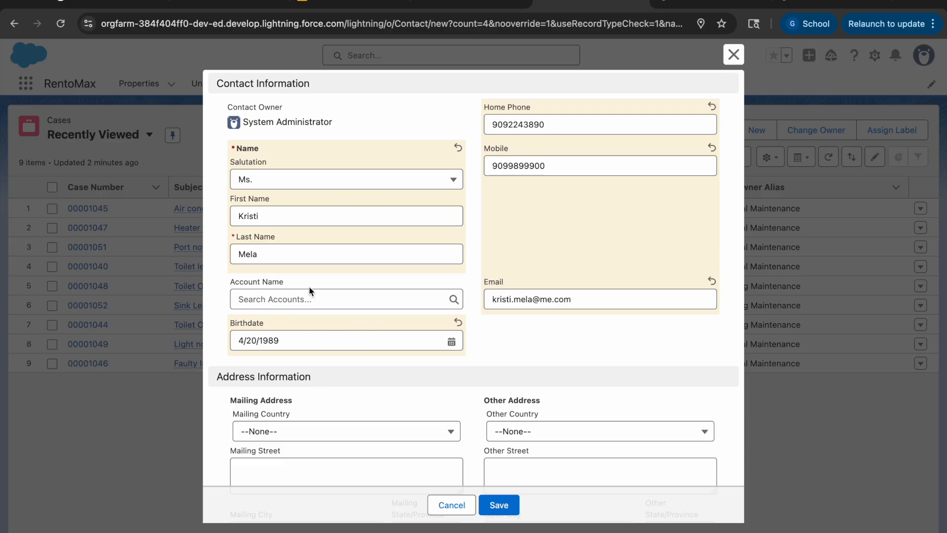
pyautogui.scroll(1, 348, 207)
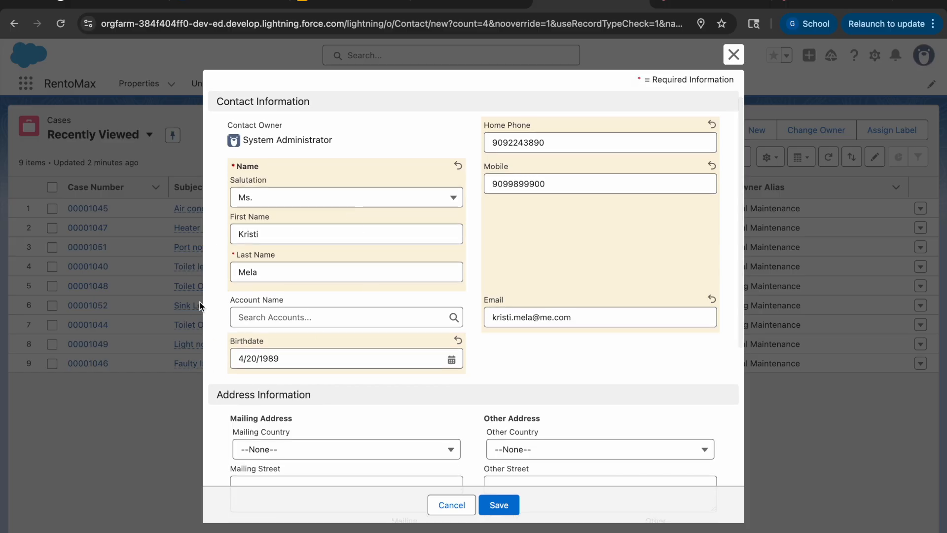
pyautogui.scroll(-5, 395, 313)
pyautogui.scroll(-1, 389, 394)
pyautogui.scroll(-3, 389, 393)
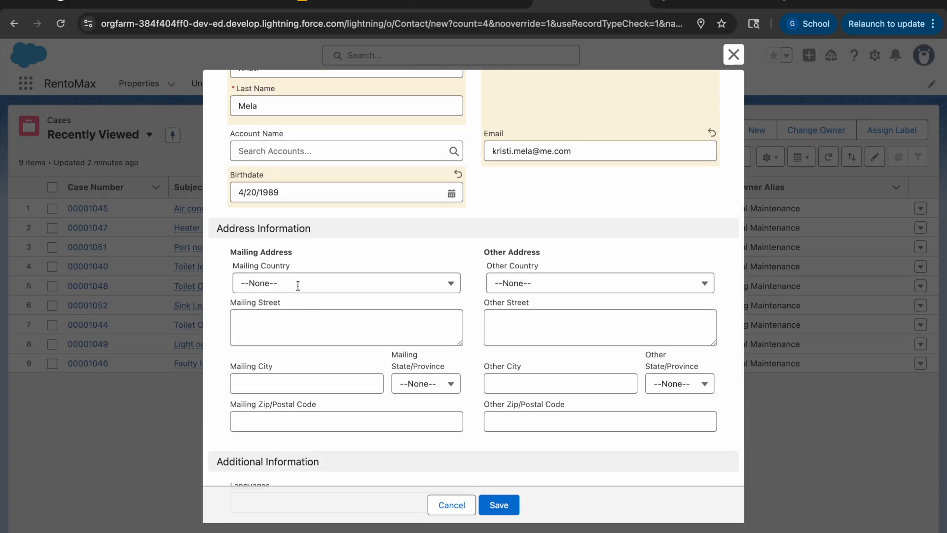
pyautogui.scroll(1, 298, 286)
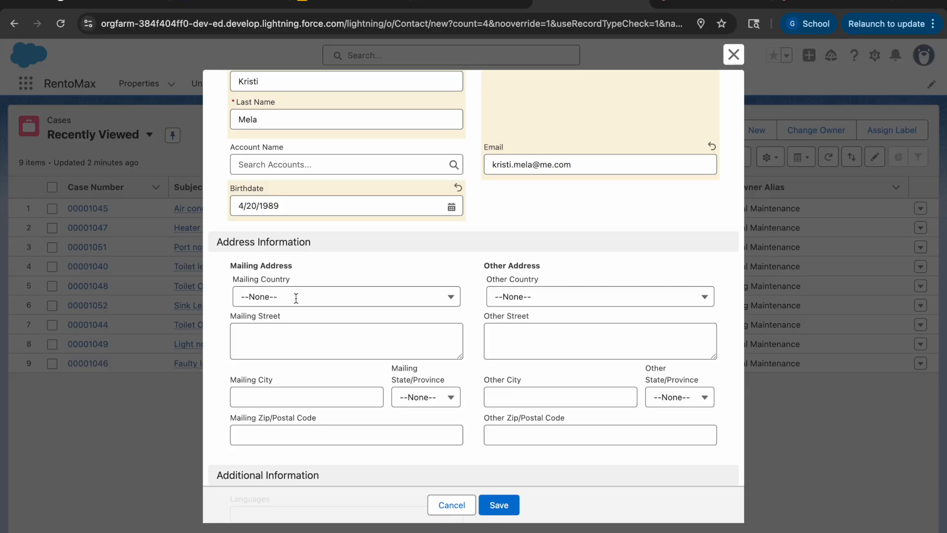
pyautogui.press('F2')
# Step: Set the mailing country of the tenant's address to United States
pyautogui.scroll(-4, 334, 306)
pyautogui.click(370, 206)
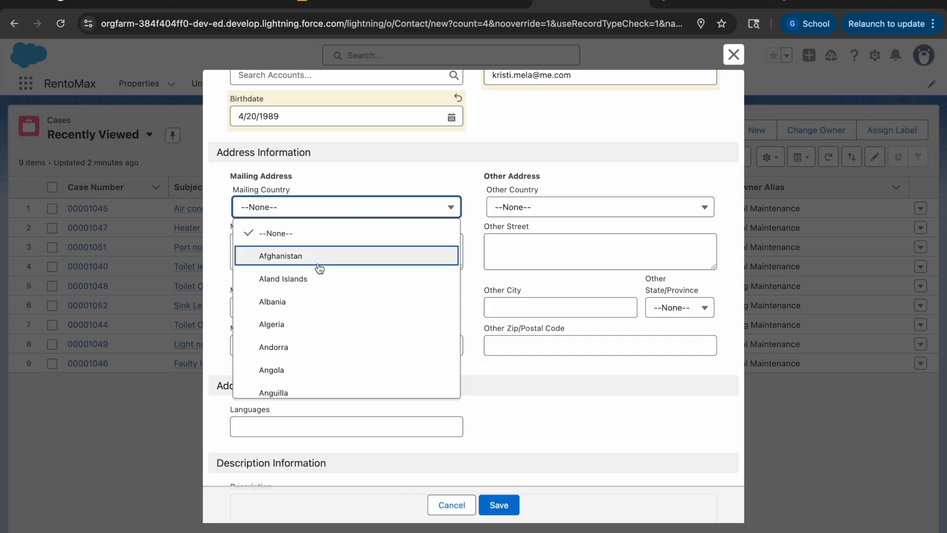
pyautogui.scroll(-20, 319, 268)
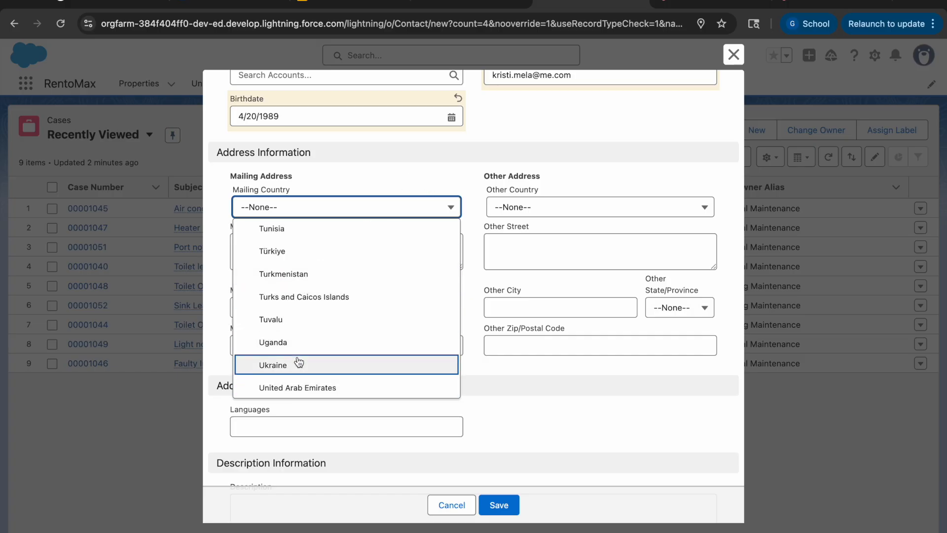
pyautogui.scroll(10, 298, 264)
pyautogui.scroll(20, 298, 262)
pyautogui.scroll(15, 298, 263)
pyautogui.scroll(-20, 298, 263)
pyautogui.scroll(-20, 298, 263)
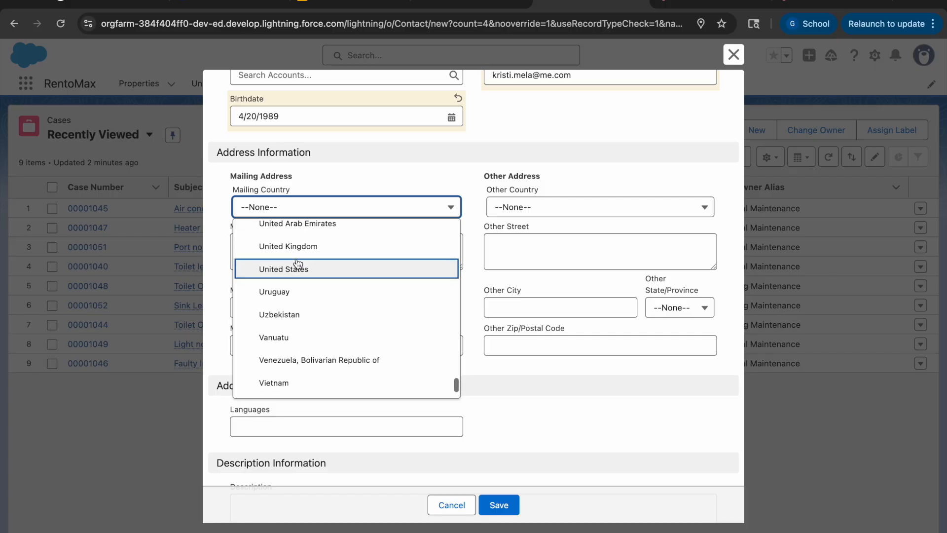
pyautogui.click(298, 267)
# Step: Fill the mailing address from the second saved address suggestion and replace its street name
pyautogui.click(275, 252)
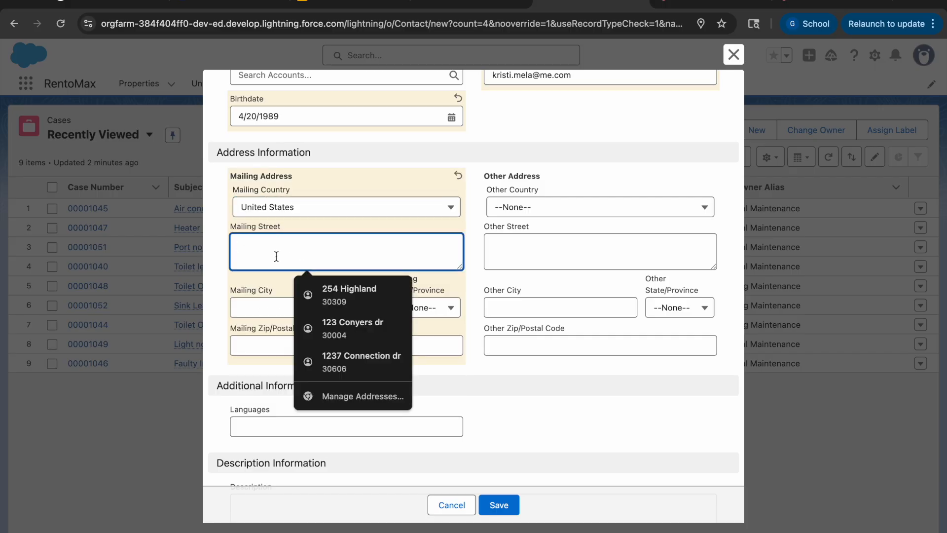
pyautogui.click(347, 318)
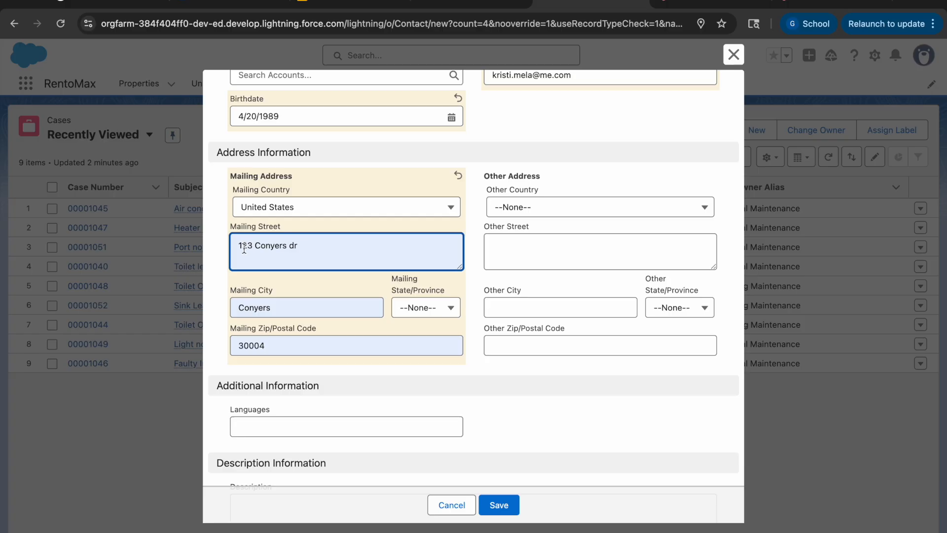
pyautogui.moveTo(311, 250); pyautogui.dragTo(257, 249)
pyautogui.press('BackSpace')
pyautogui.write('spot dr')
pyautogui.click(266, 308)
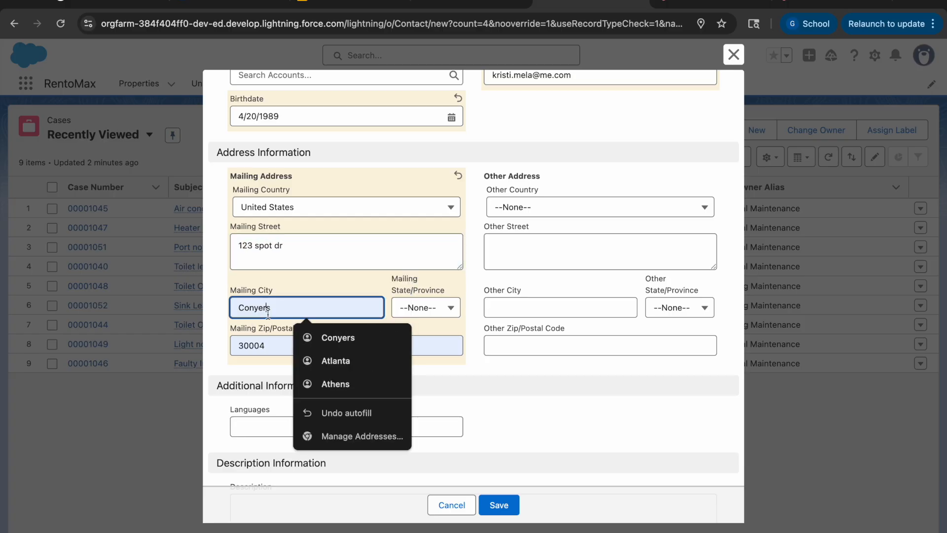
# Step: Replace the whole mailing street with the tenant's own street address
pyautogui.click(292, 256)
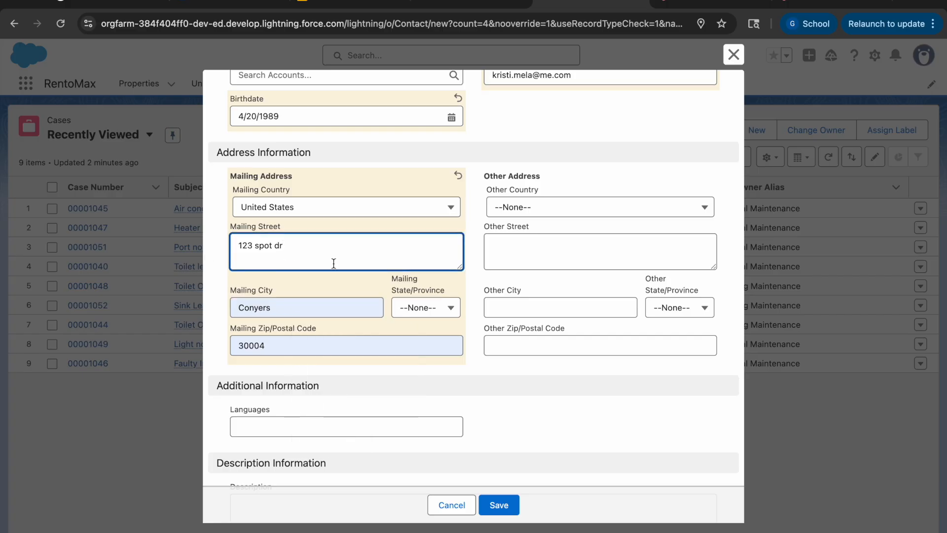
pyautogui.press('super+a')
pyautogui.press('BackSpace')
# Step: Replace the mailing city with the tenant's city and set the mailing state to Georgia
pyautogui.click(271, 308)
pyautogui.press('super+a')
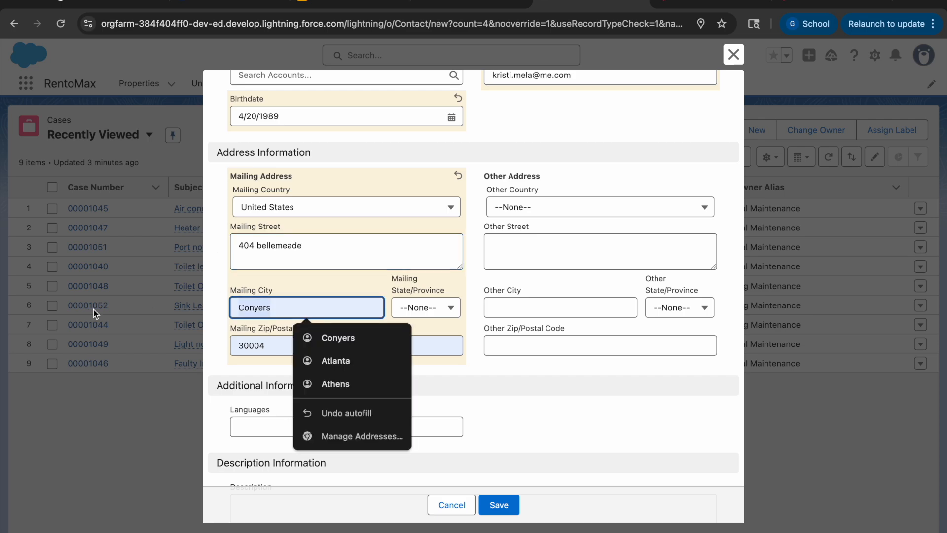
pyautogui.press('BackSpace')
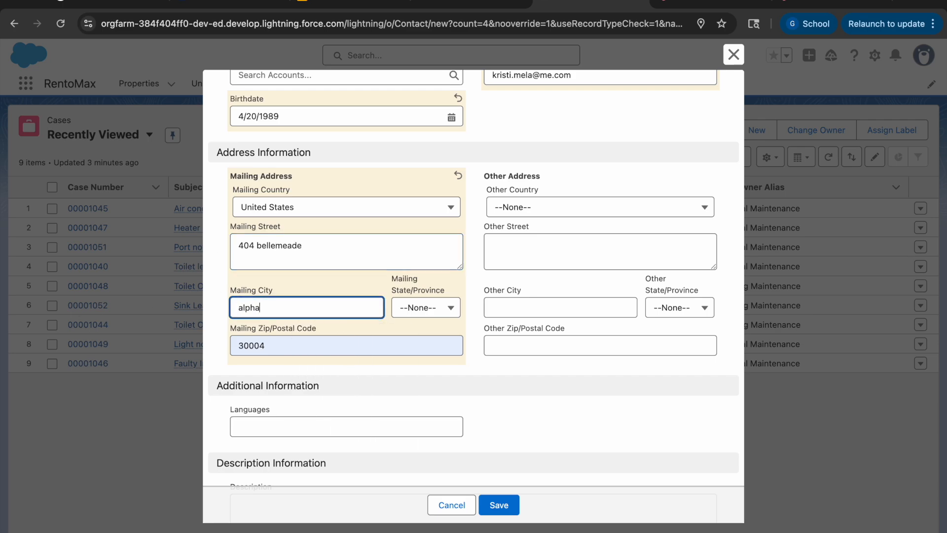
pyautogui.click(443, 319)
pyautogui.click(432, 310)
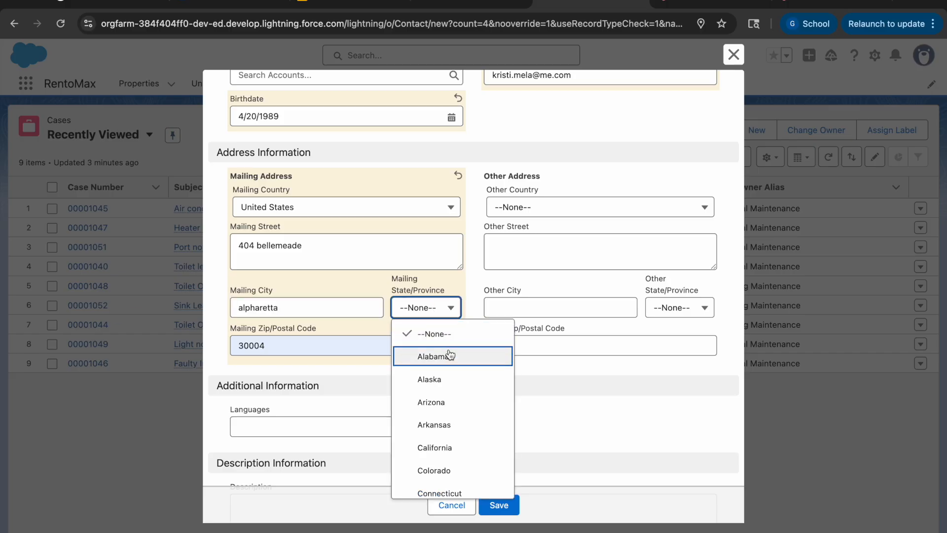
pyautogui.scroll(-2, 444, 354)
pyautogui.click(444, 487)
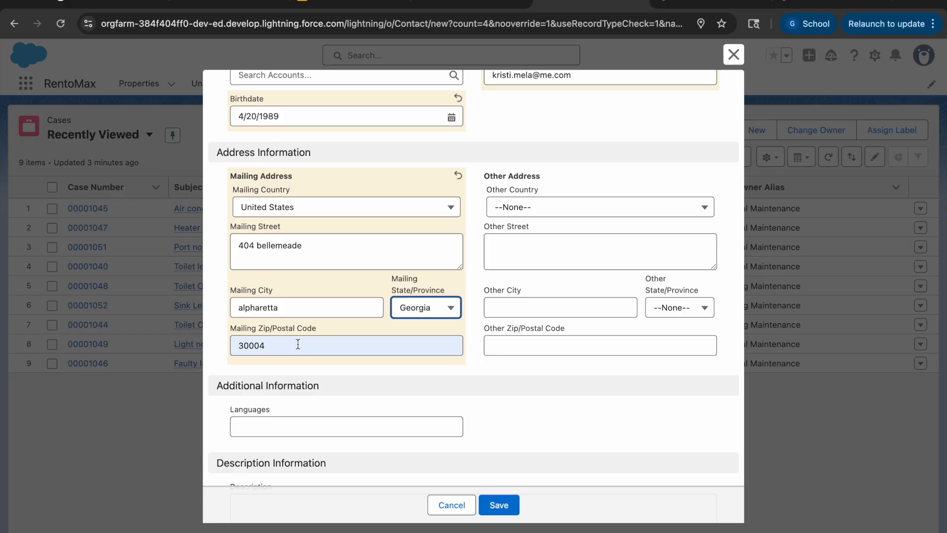
# Step: Enter English as the tenant's language in the additional information
pyautogui.scroll(-1, 343, 444)
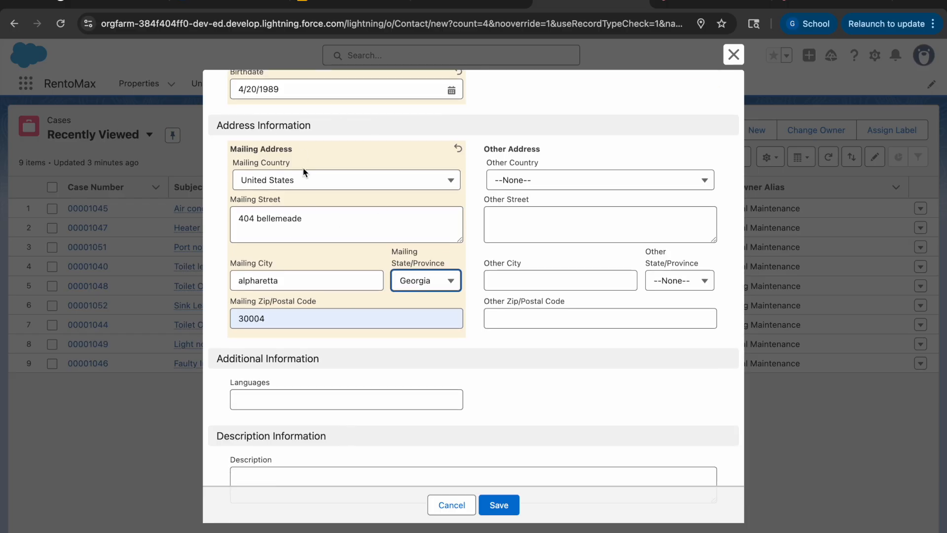
pyautogui.scroll(-2, 303, 171)
pyautogui.click(274, 355)
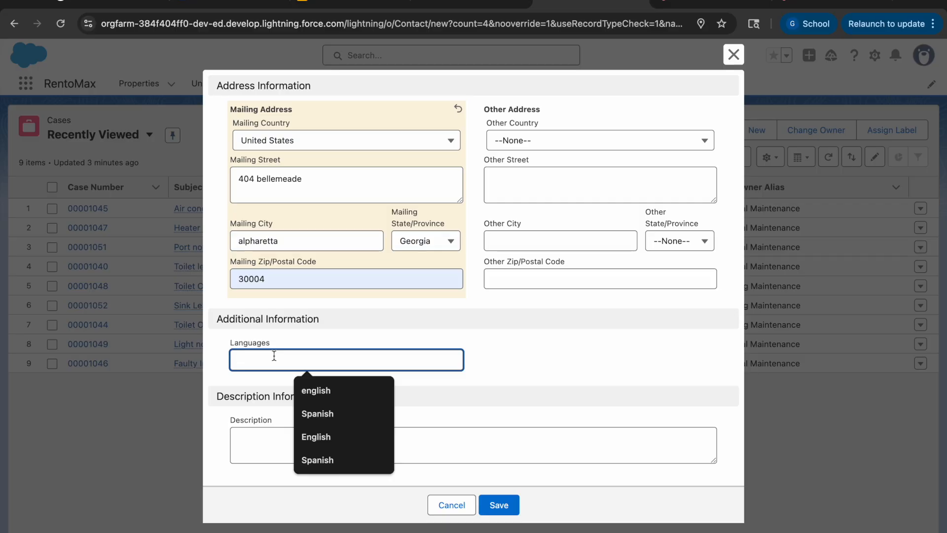
pyautogui.write('English')
pyautogui.click(541, 369)
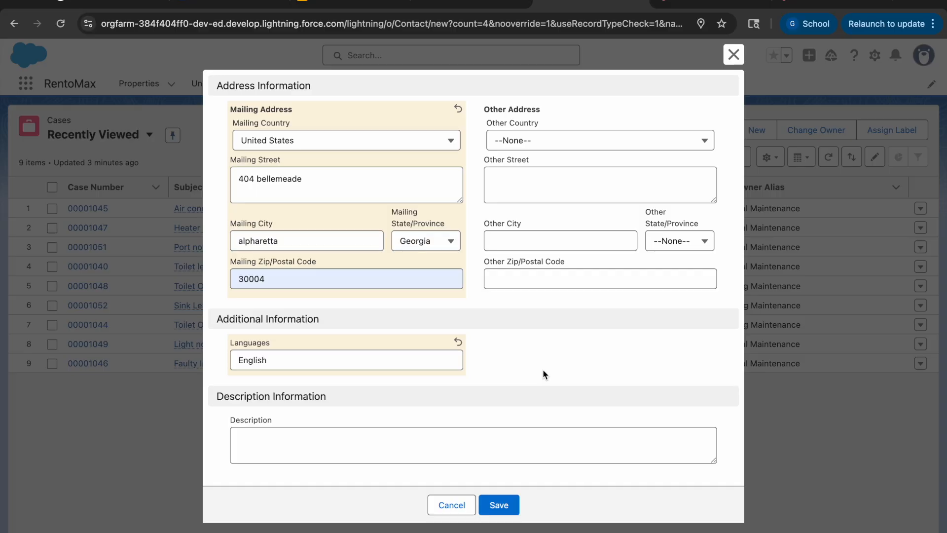
# Step: Save the new tenant contact with an empty description and dismiss the browser's offer to store the address
pyautogui.scroll(1, 484, 348)
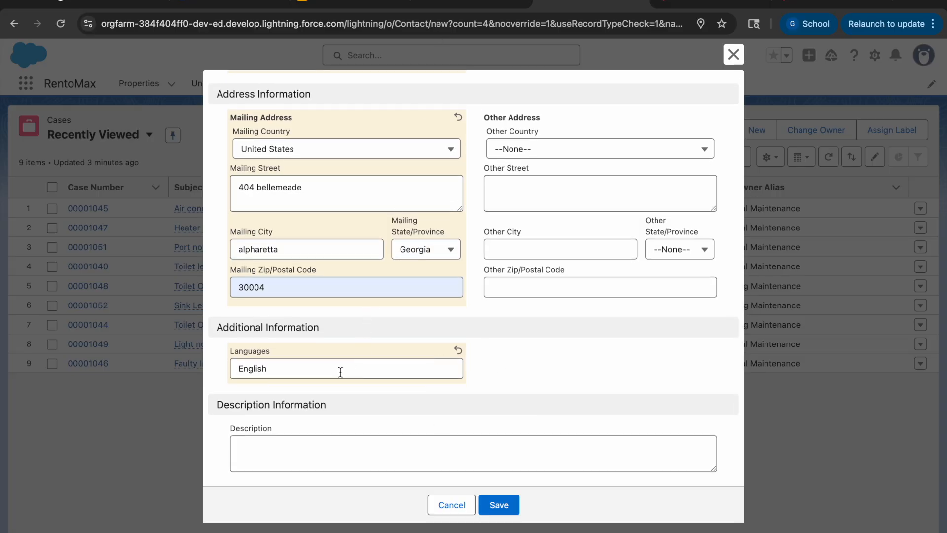
pyautogui.press('XF86MonBrightnessDown')
pyautogui.click(310, 458)
pyautogui.scroll(2, 328, 381)
pyautogui.scroll(-2, 328, 381)
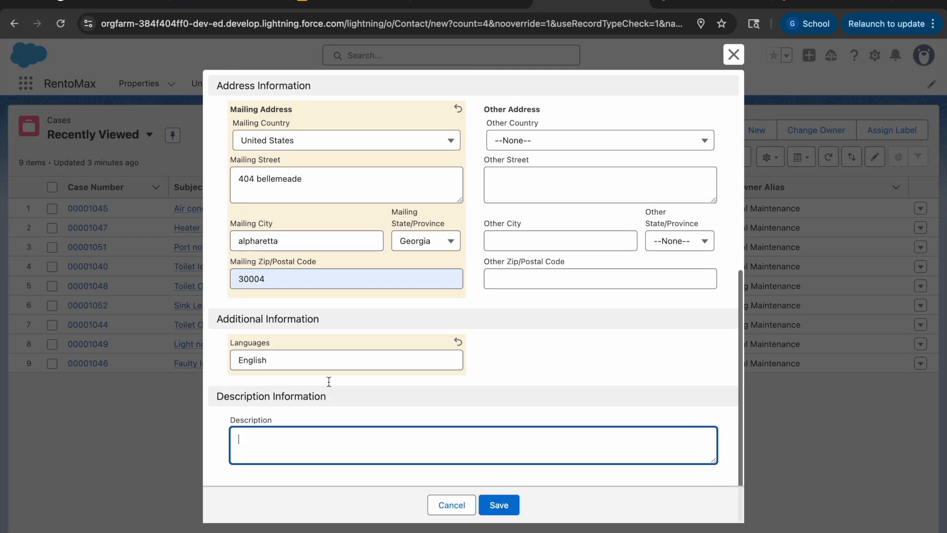
pyautogui.click(505, 495)
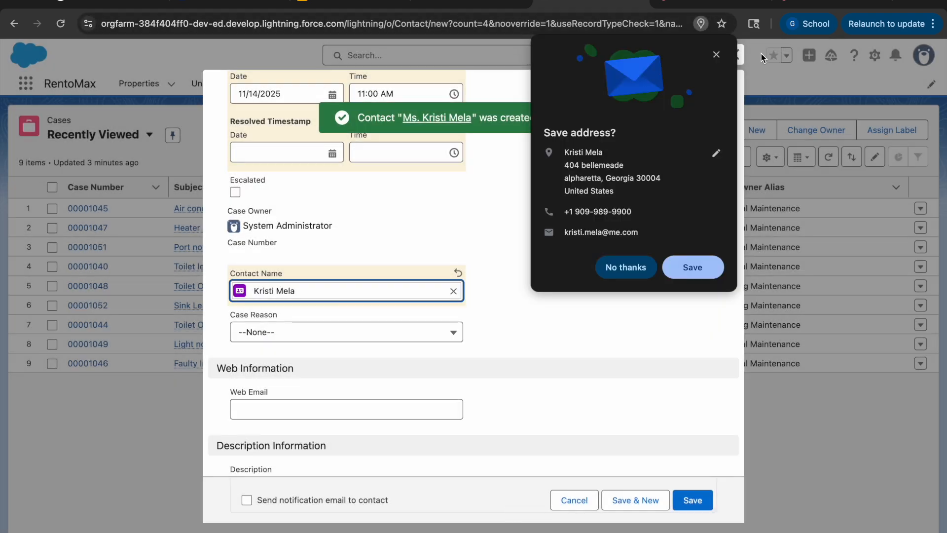
pyautogui.click(716, 54)
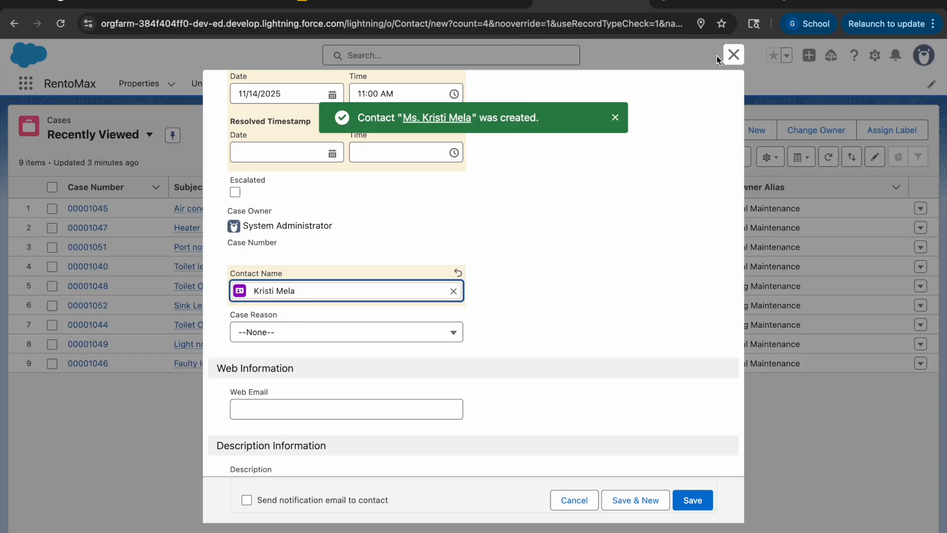
pyautogui.click(317, 335)
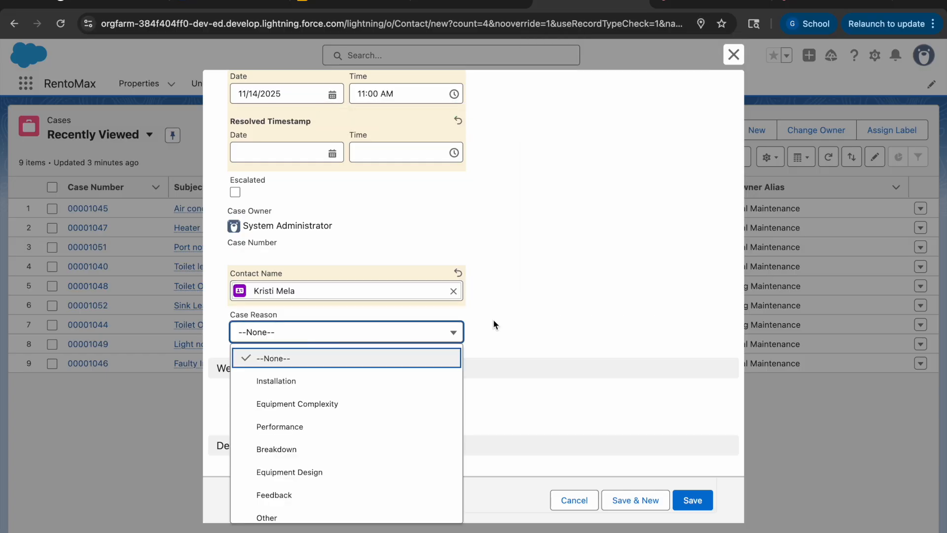
pyautogui.click(534, 326)
pyautogui.scroll(3, 362, 277)
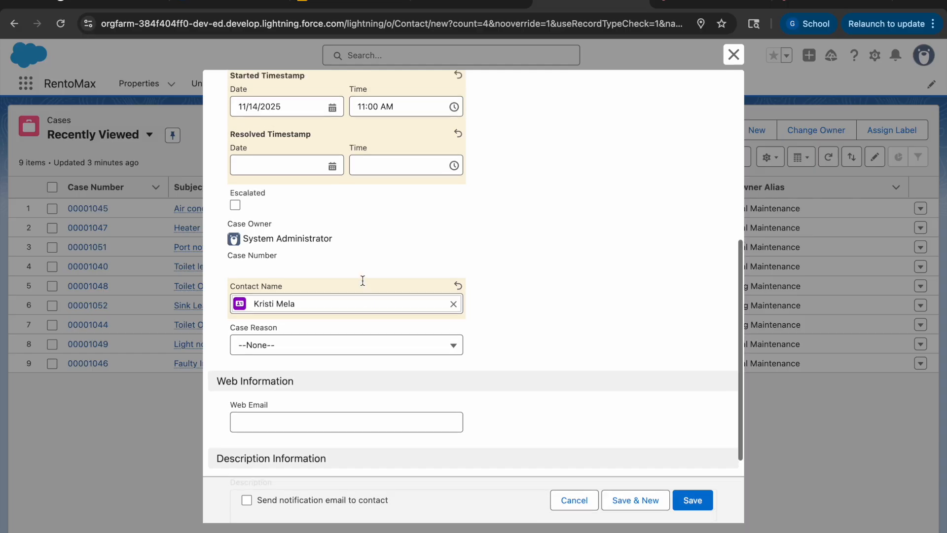
pyautogui.scroll(-5, 362, 280)
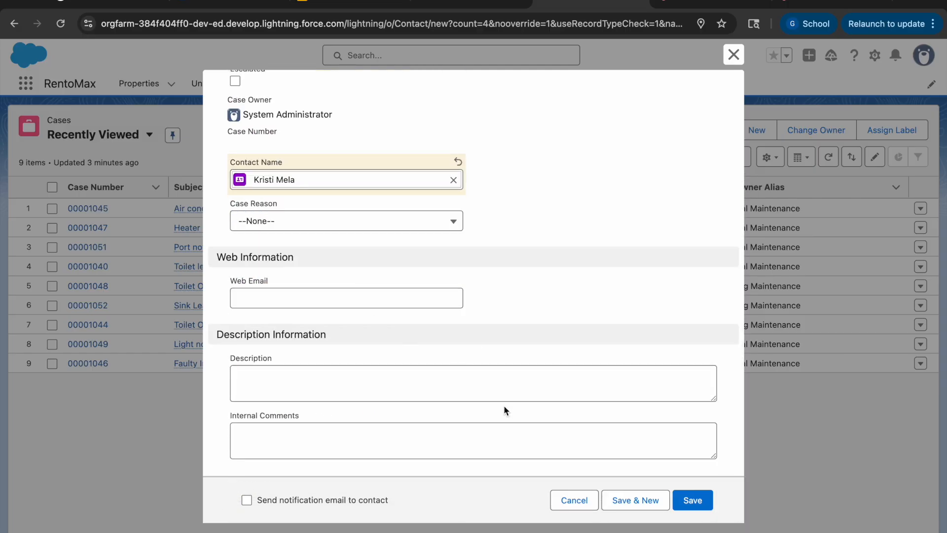
# Step: Save the new AC not working case and view its related records
pyautogui.click(702, 504)
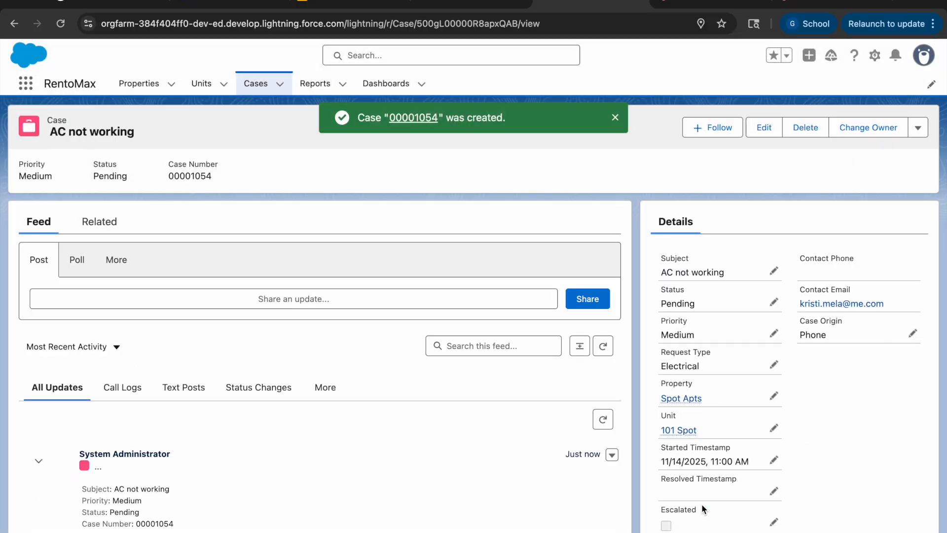
pyautogui.click(86, 228)
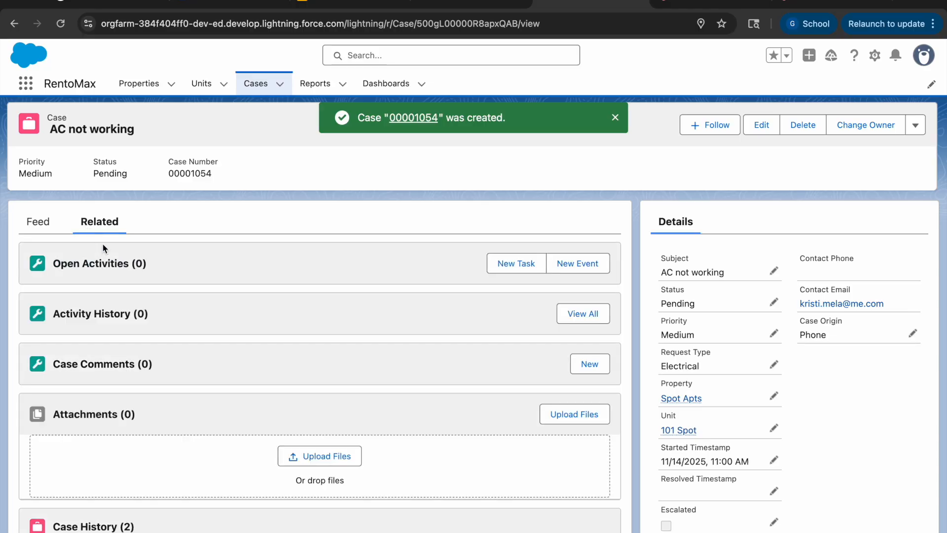
# Step: Reopen the AC not working case from the recently viewed cases, set its status to In-Process and save it
pyautogui.click(198, 85)
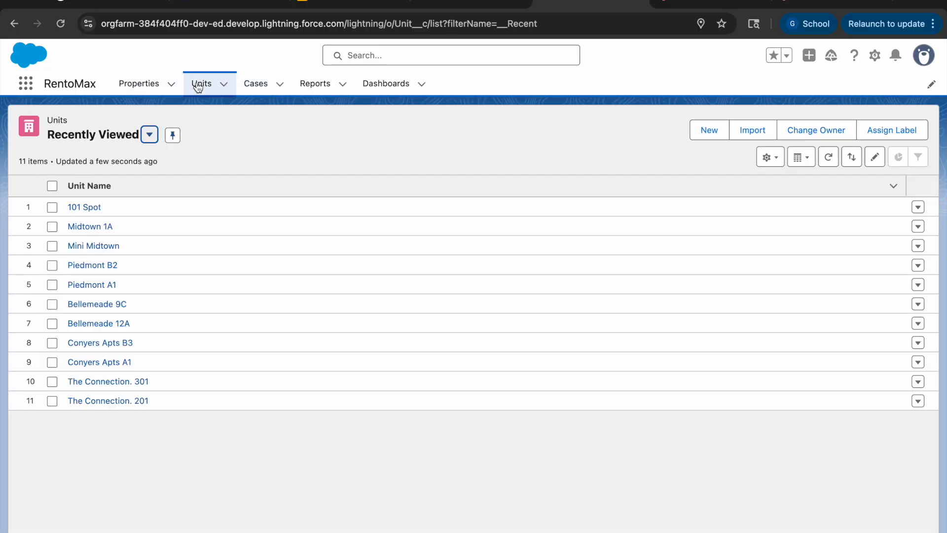
pyautogui.click(256, 83)
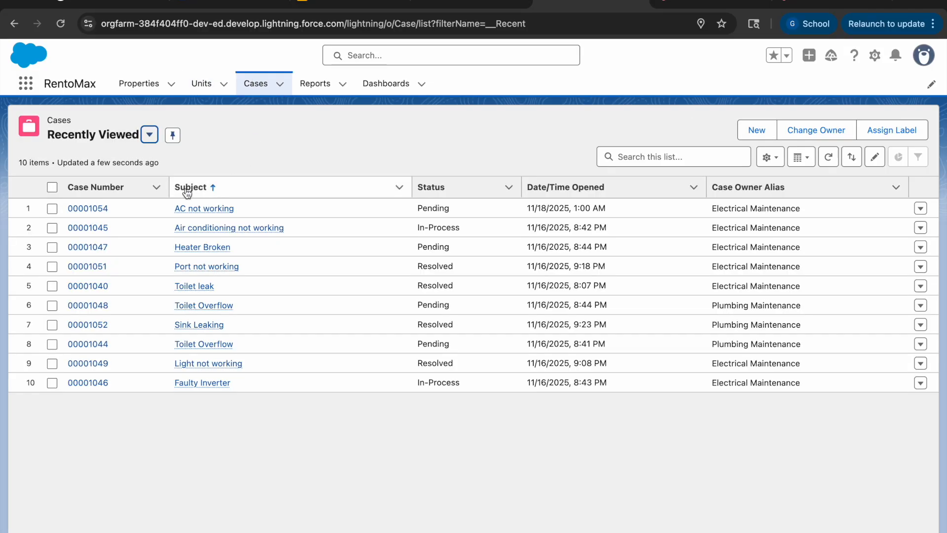
pyautogui.moveTo(187, 207)
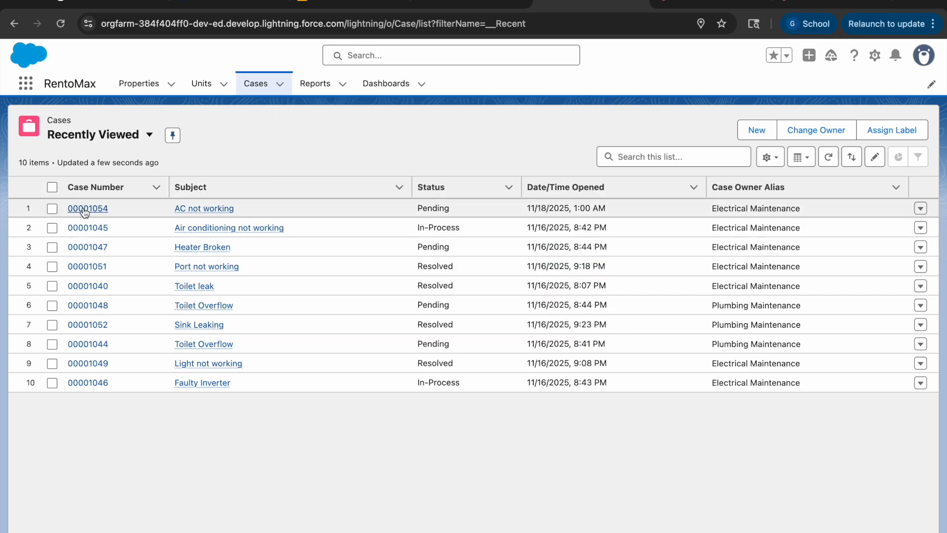
pyautogui.click(85, 209)
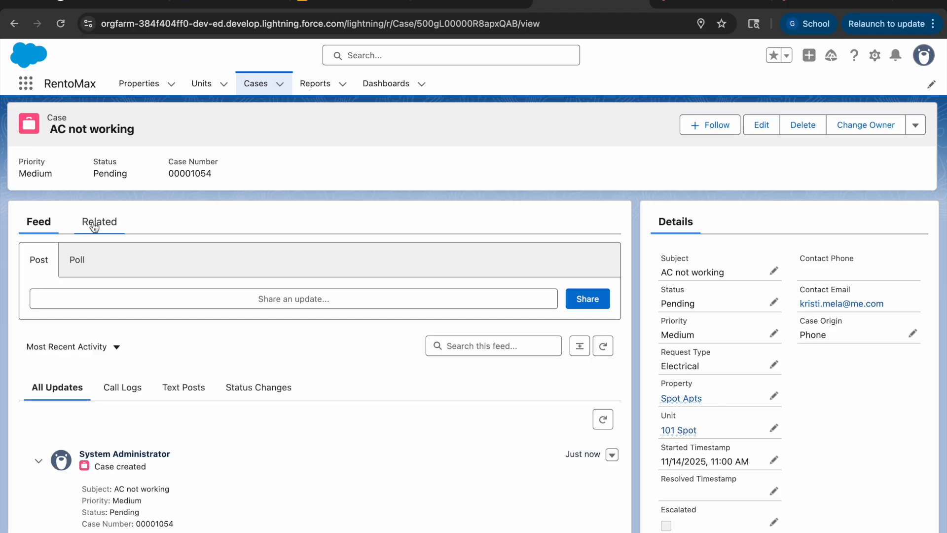
pyautogui.click(754, 132)
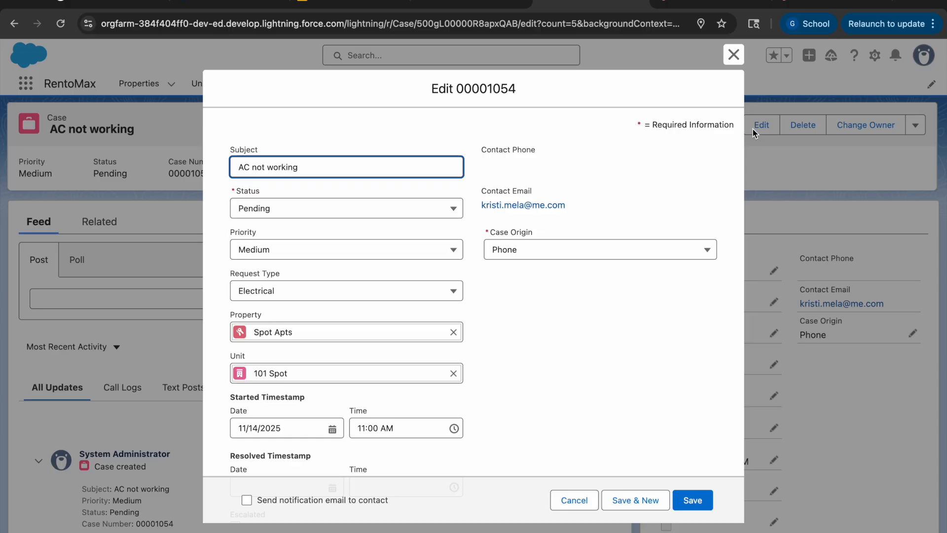
pyautogui.click(301, 210)
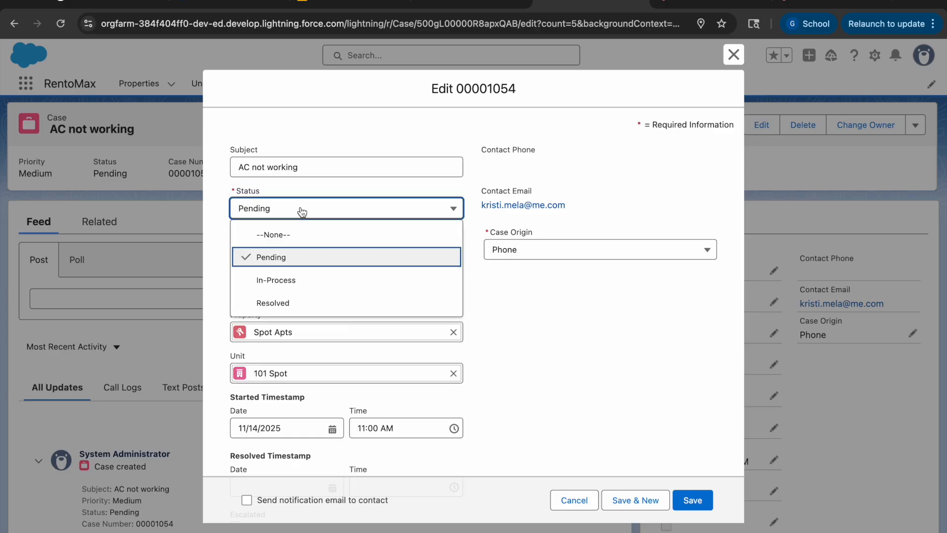
pyautogui.click(320, 279)
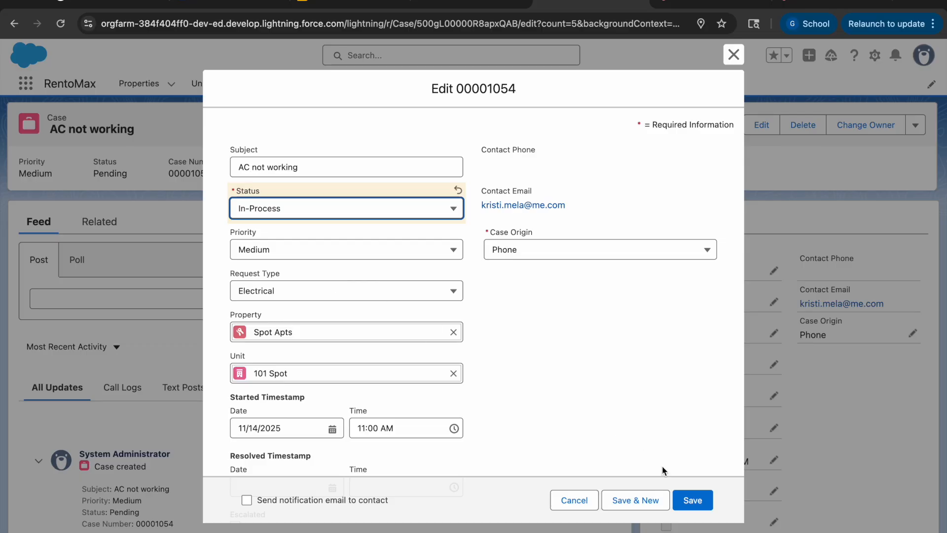
pyautogui.click(692, 500)
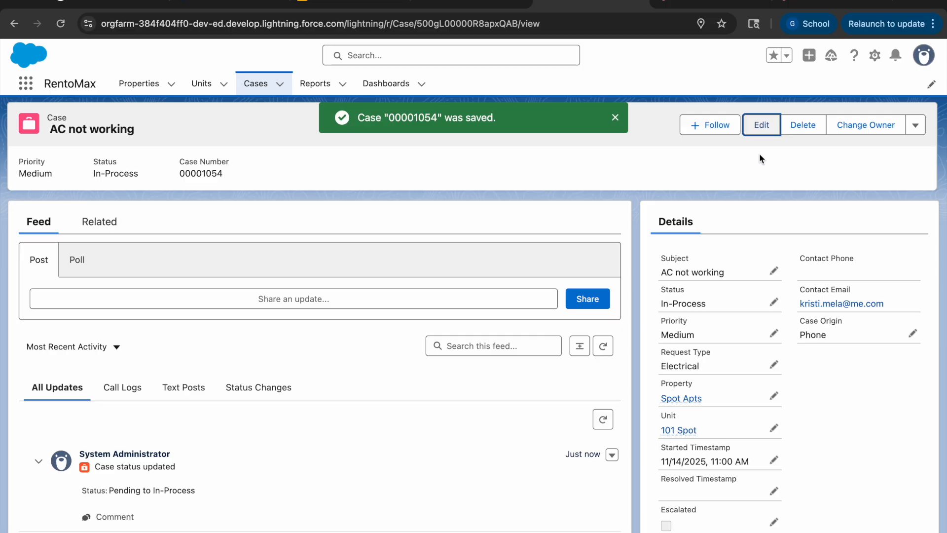
# Step: Edit the AC not working case again to set its status to Resolved, and save it
pyautogui.click(761, 125)
pyautogui.click(312, 217)
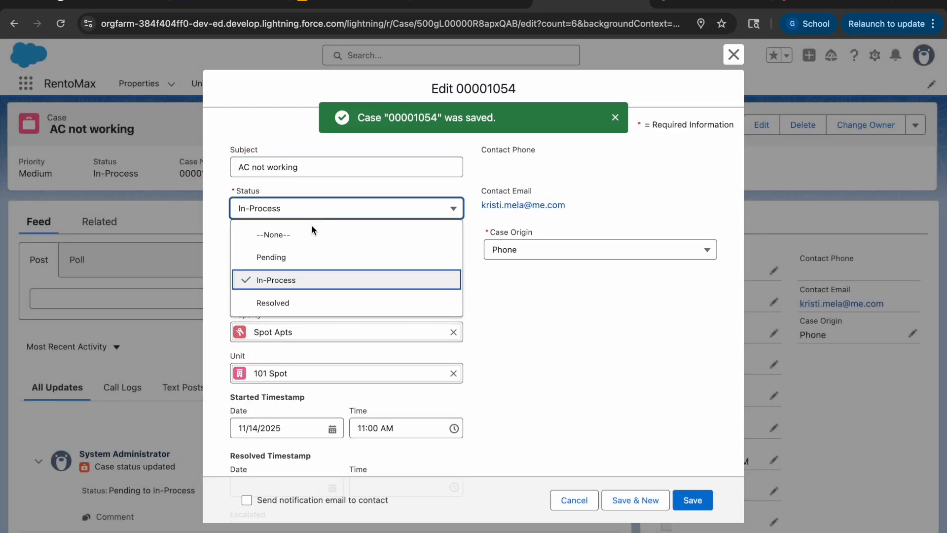
pyautogui.click(302, 303)
pyautogui.click(699, 506)
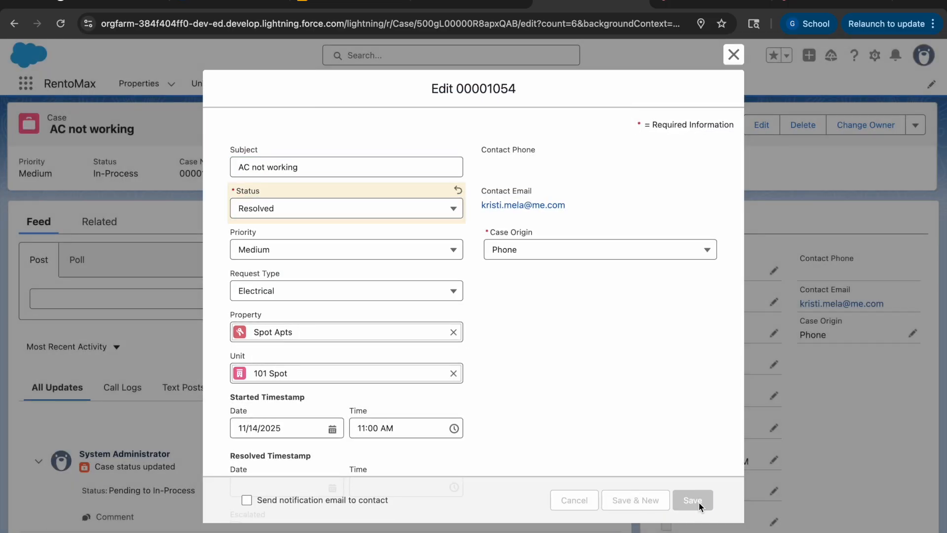
# Step: Check the status of the AC not working case in the recently viewed cases list
pyautogui.click(316, 85)
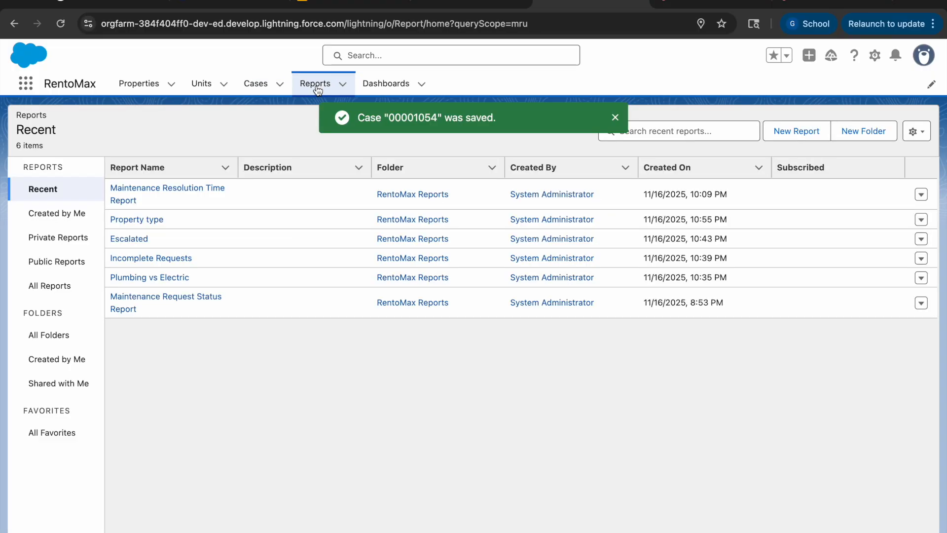
pyautogui.click(256, 83)
pyautogui.moveTo(187, 216)
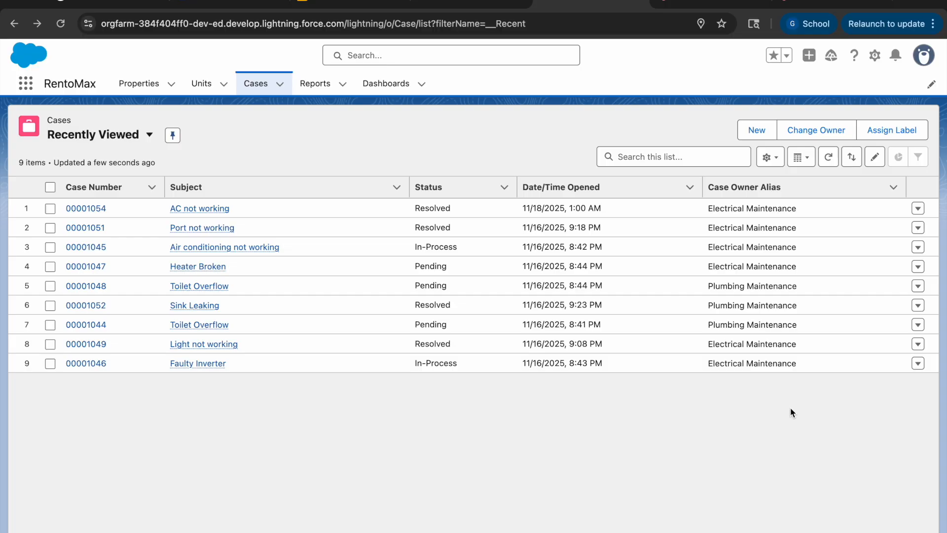
# Step: Review the chart and case rows of the Plumbing vs Electric report, and return to the recent reports
pyautogui.click(333, 74)
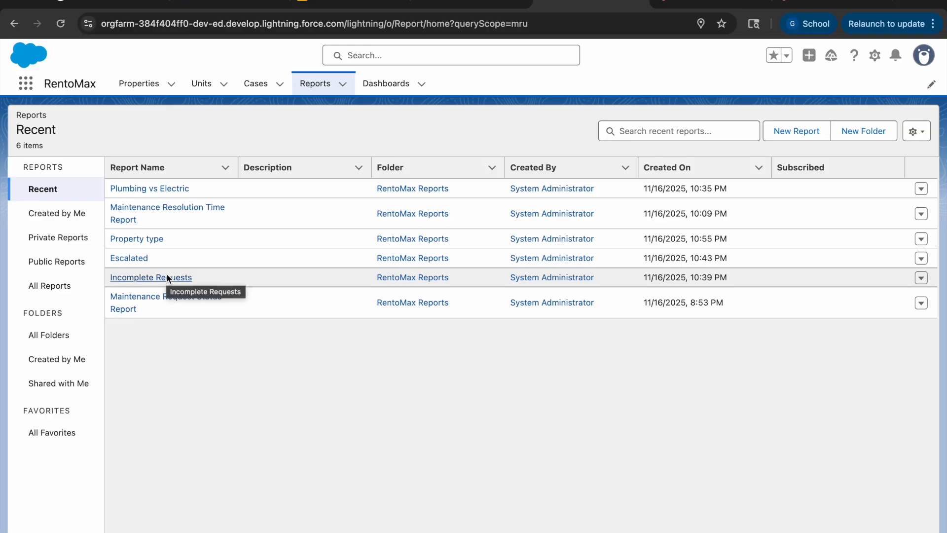
pyautogui.click(156, 191)
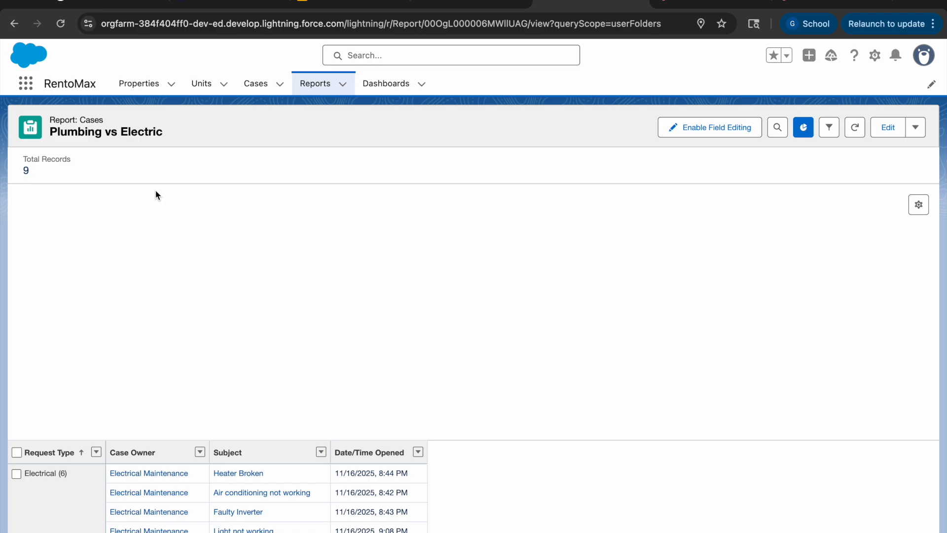
pyautogui.scroll(-3, 174, 359)
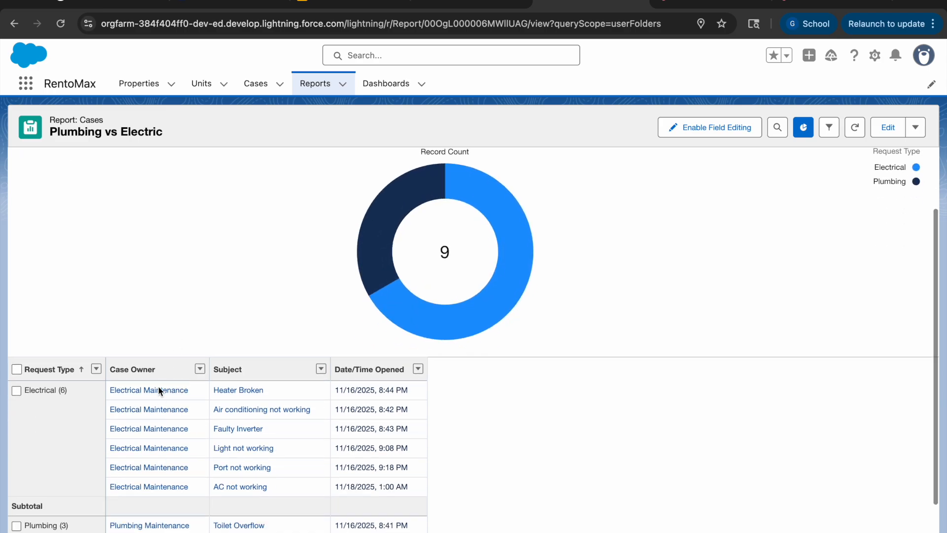
pyautogui.scroll(-2, 165, 404)
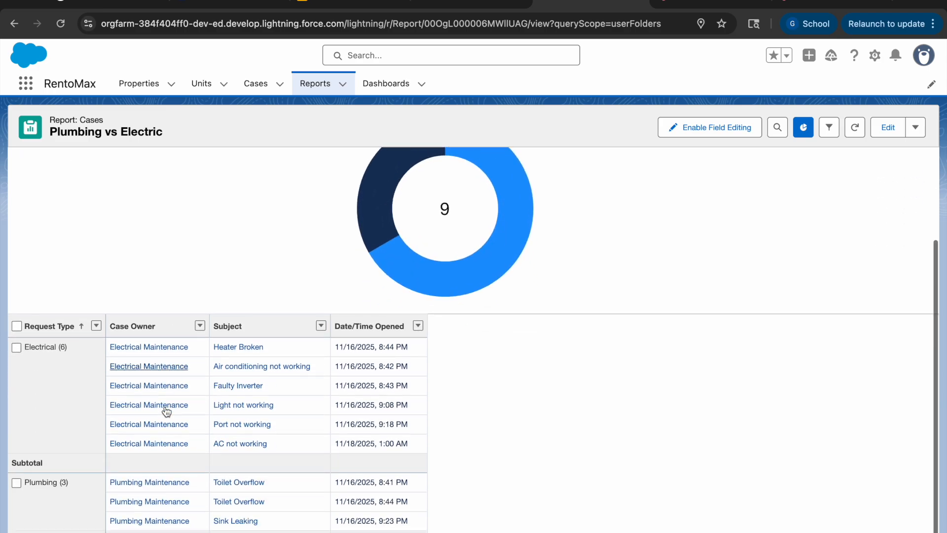
pyautogui.scroll(-1, 319, 457)
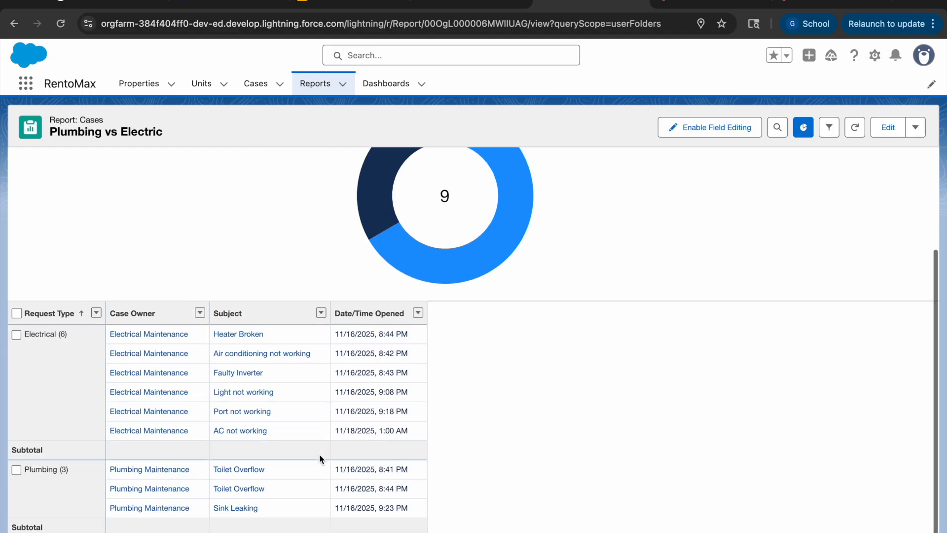
pyautogui.scroll(3, 318, 454)
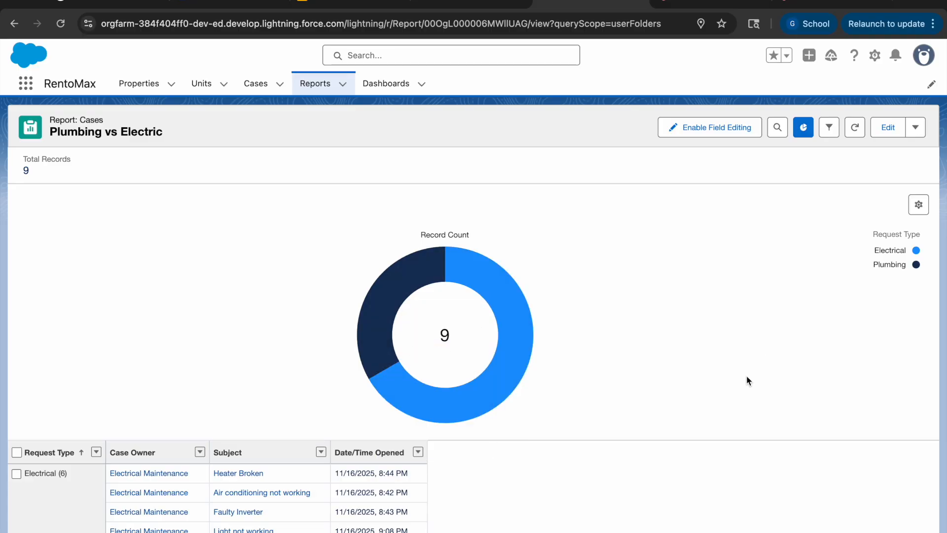
pyautogui.hscroll(-5, 651, 418)
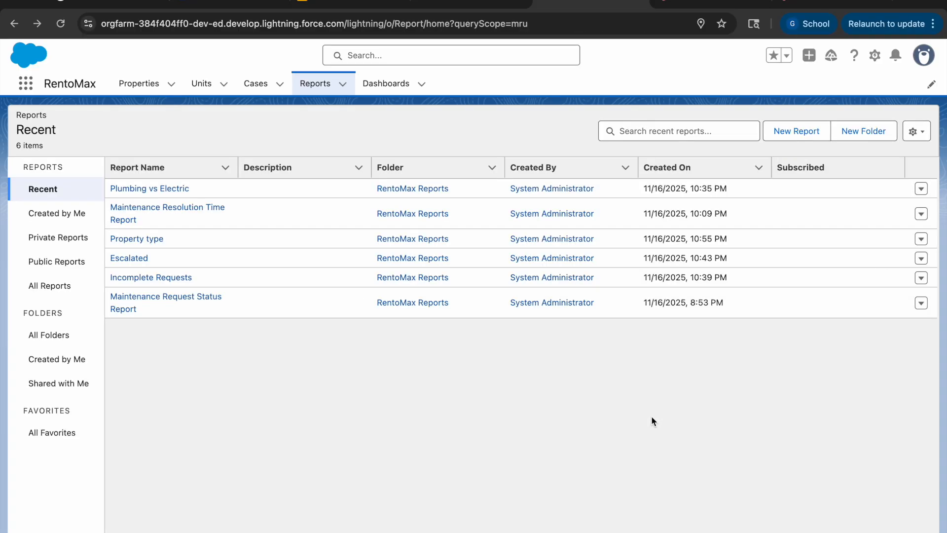
# Step: Examine the average resolution time chart and case rows in the Maintenance Resolution Time Report, and return to the recent reports
pyautogui.click(137, 215)
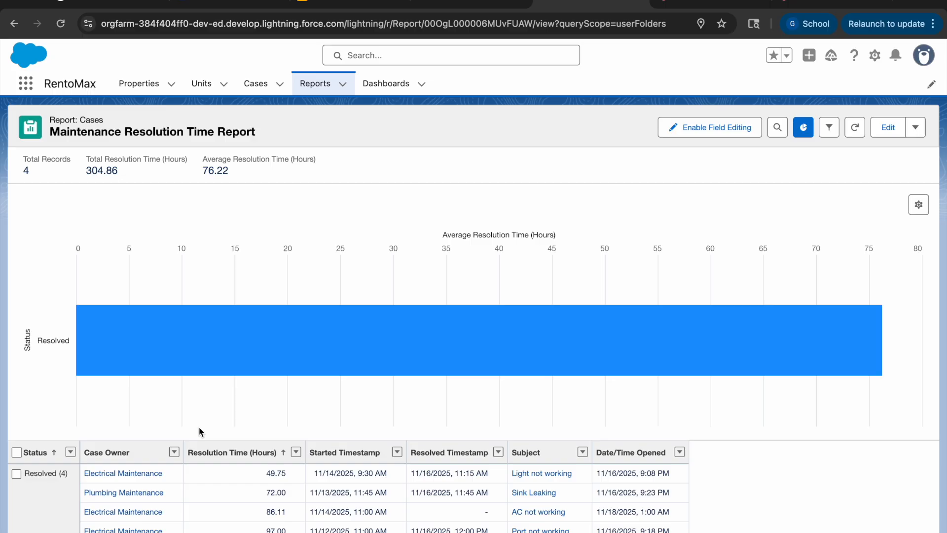
pyautogui.scroll(-1, 197, 426)
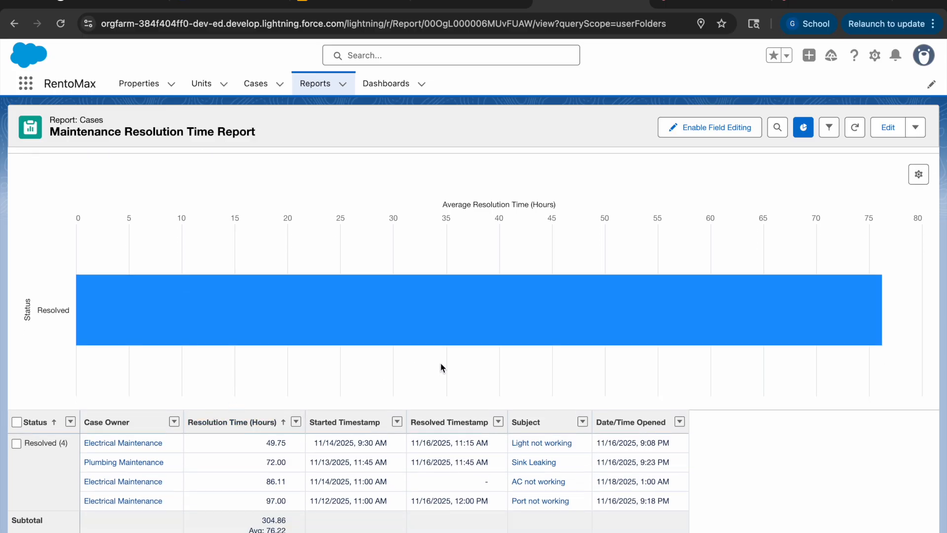
pyautogui.scroll(1, 440, 363)
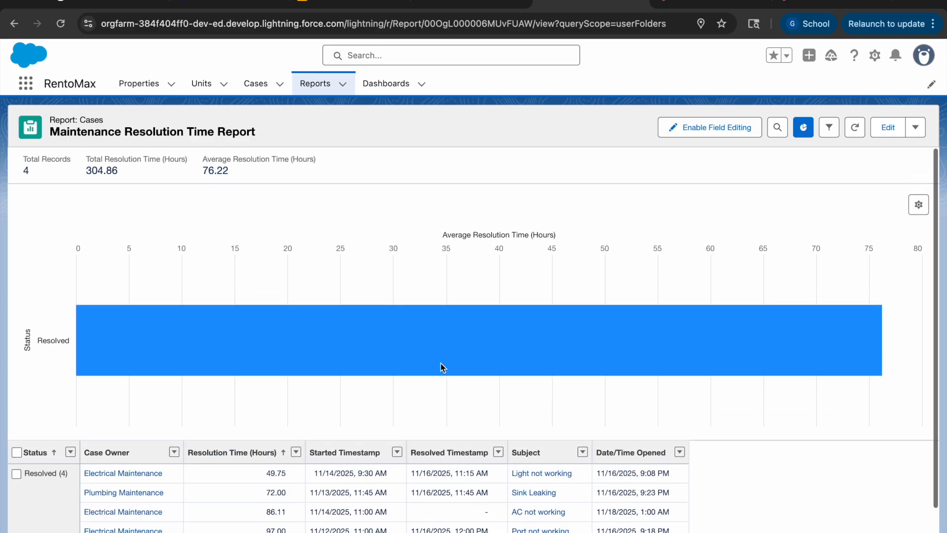
pyautogui.scroll(-3, 440, 363)
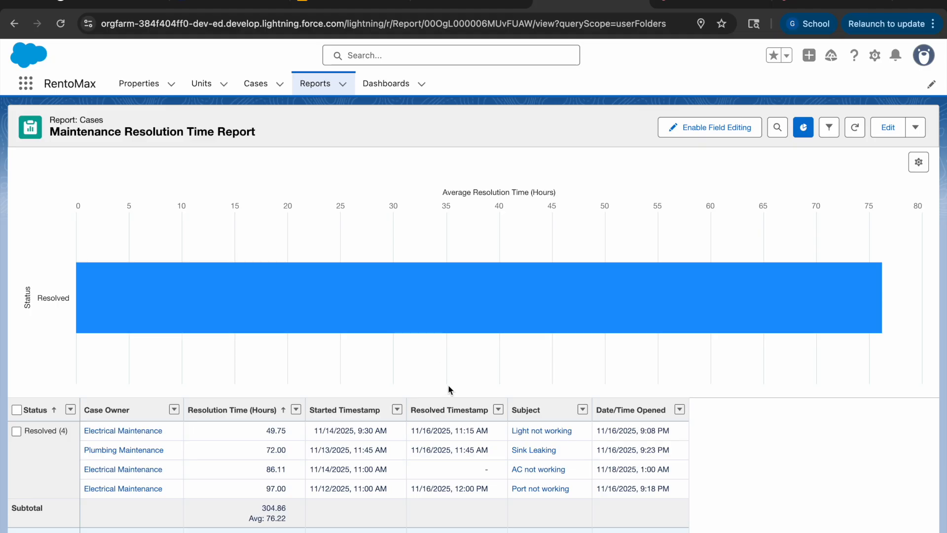
pyautogui.scroll(3, 449, 385)
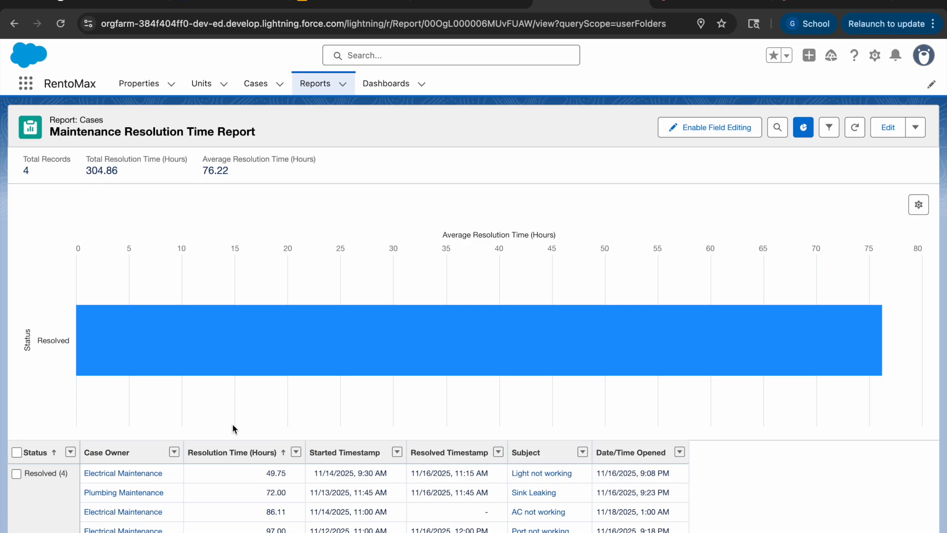
pyautogui.hotkey('alt', 'Left')
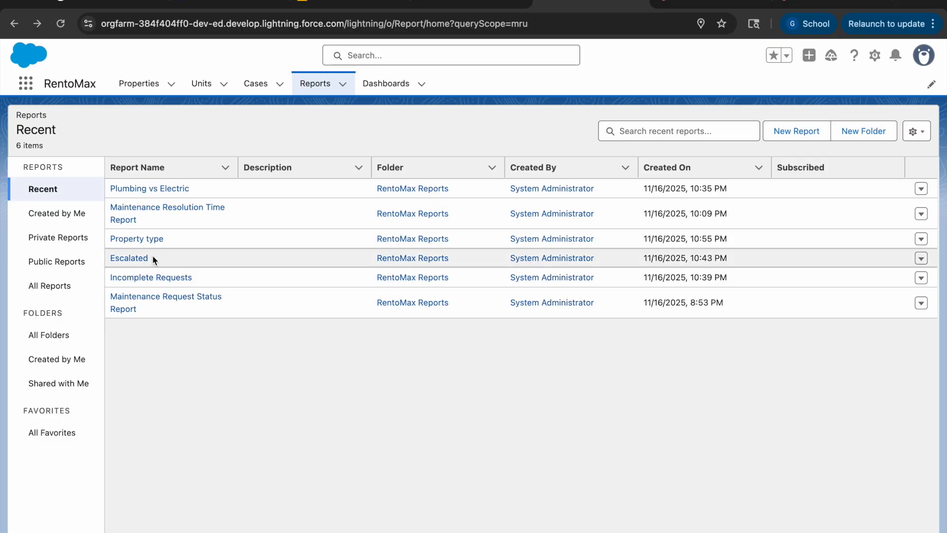
# Step: Inspect the Property type report's request counts per property and its case details, and return to the recent reports
pyautogui.click(141, 242)
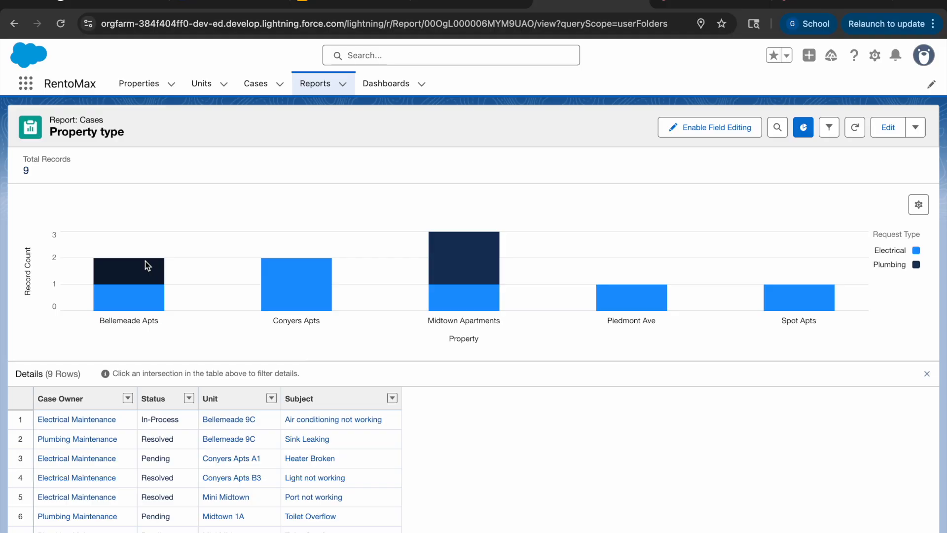
pyautogui.moveTo(149, 268)
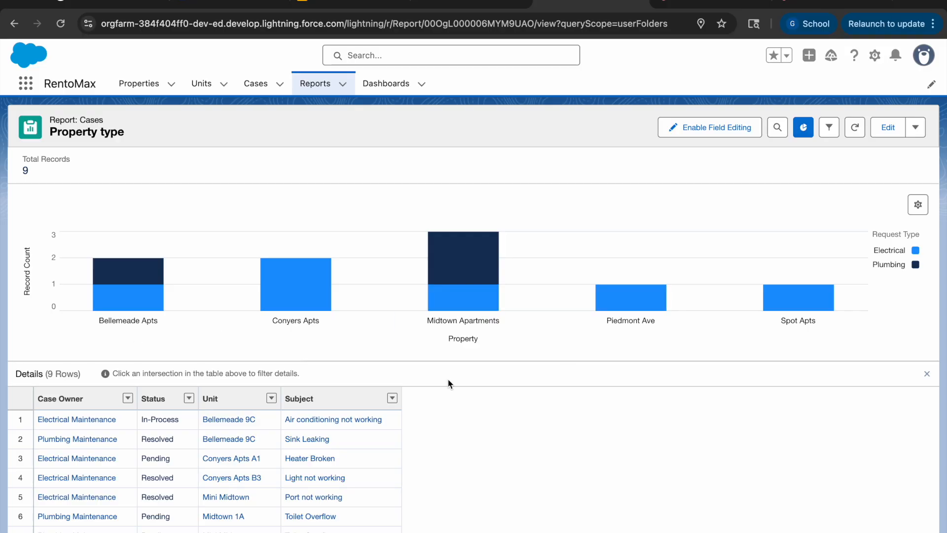
pyautogui.moveTo(465, 274)
pyautogui.scroll(-1, 463, 463)
pyautogui.scroll(-2, 336, 457)
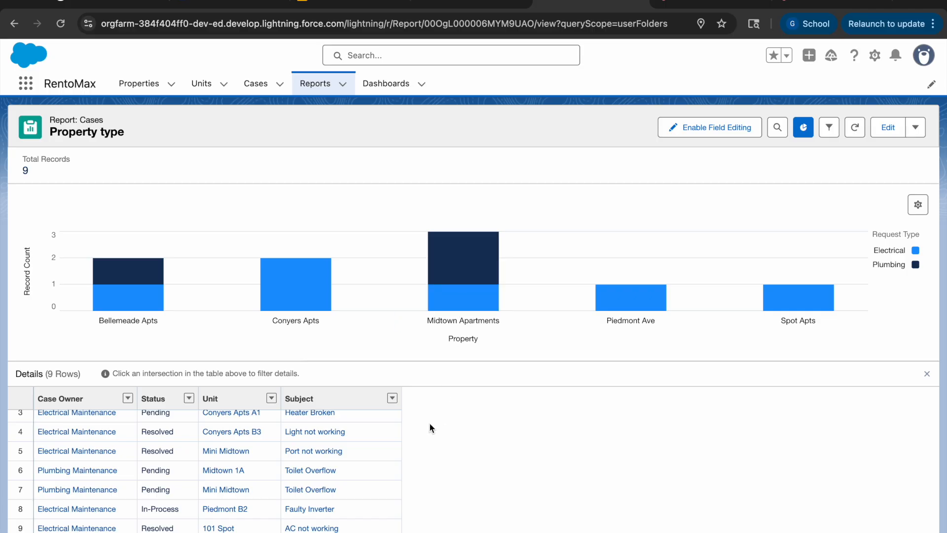
pyautogui.moveTo(449, 311)
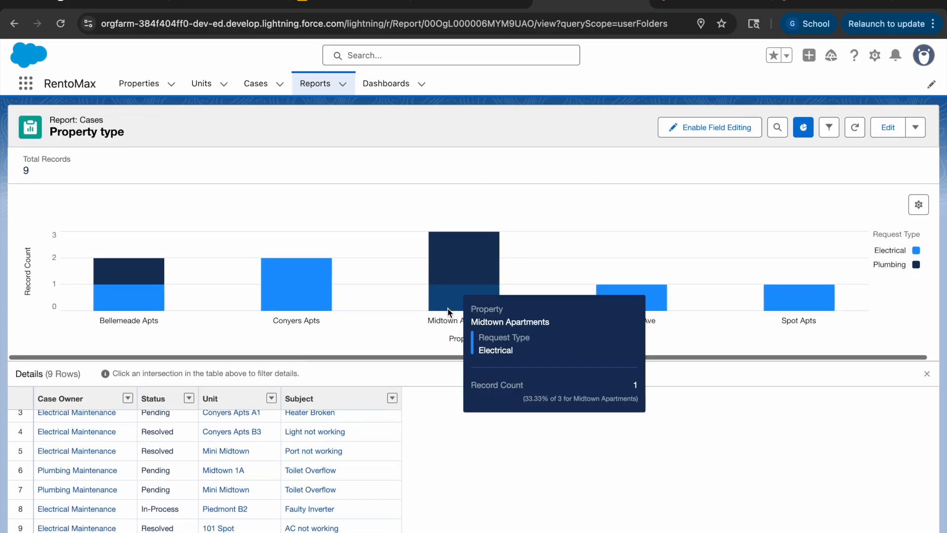
pyautogui.hscroll(-5, 434, 442)
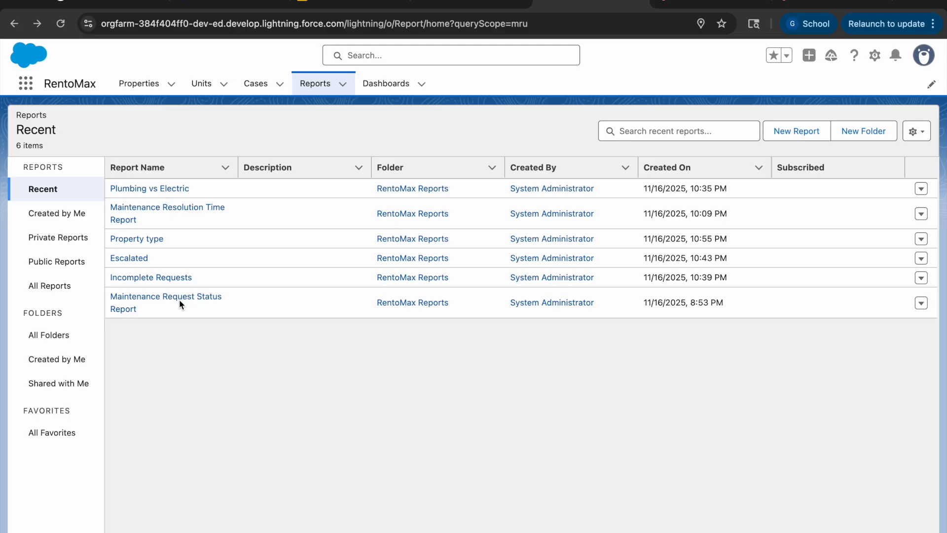
# Step: Open the Escalated report, look at its Heater Broken case record, and return to the report
pyautogui.click(131, 259)
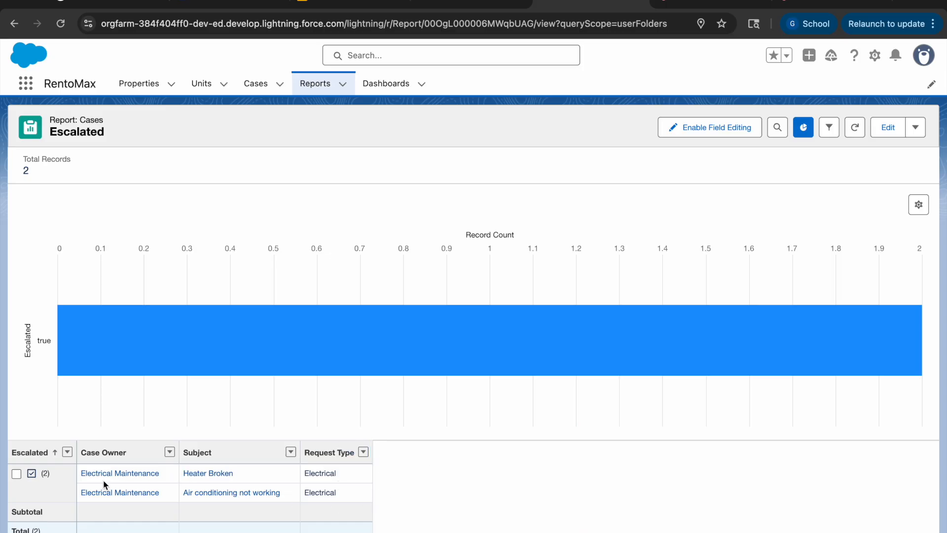
pyautogui.click(215, 474)
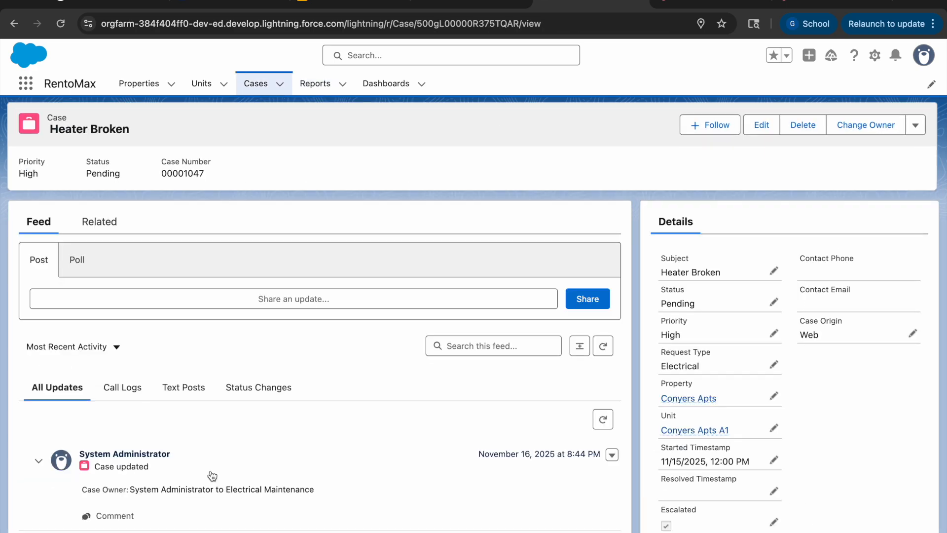
pyautogui.hscroll(-5, 212, 476)
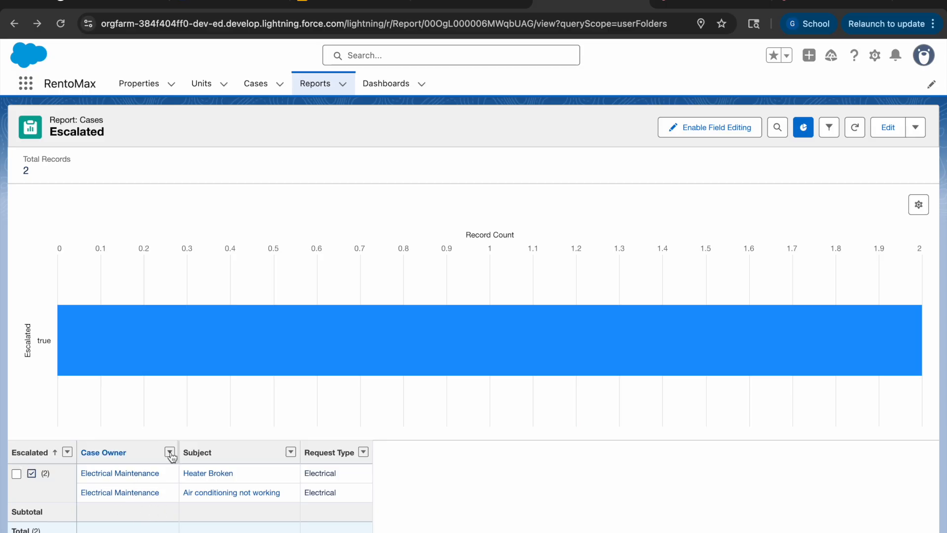
# Step: Open the Incomplete Requests report from the recent reports, review its chart by status and case rows, and return to the recent reports
pyautogui.click(317, 88)
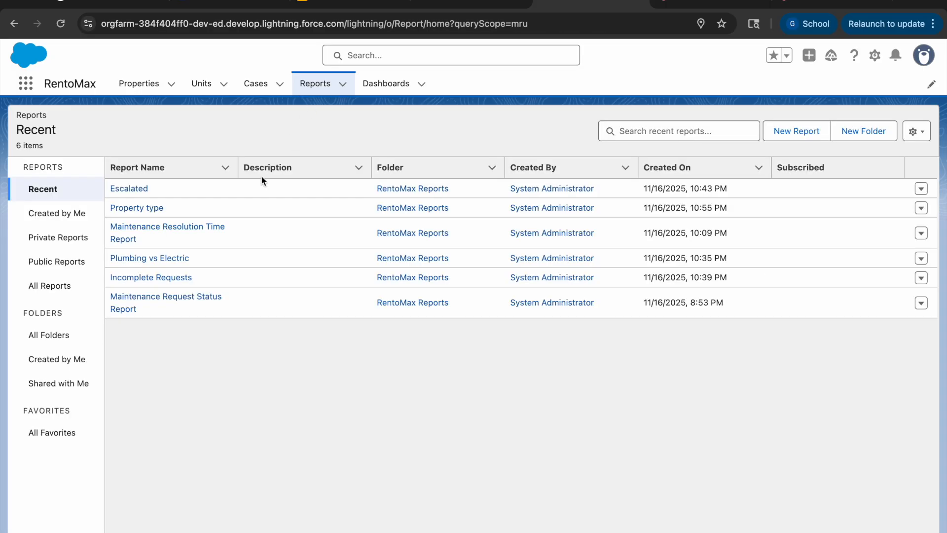
pyautogui.click(159, 282)
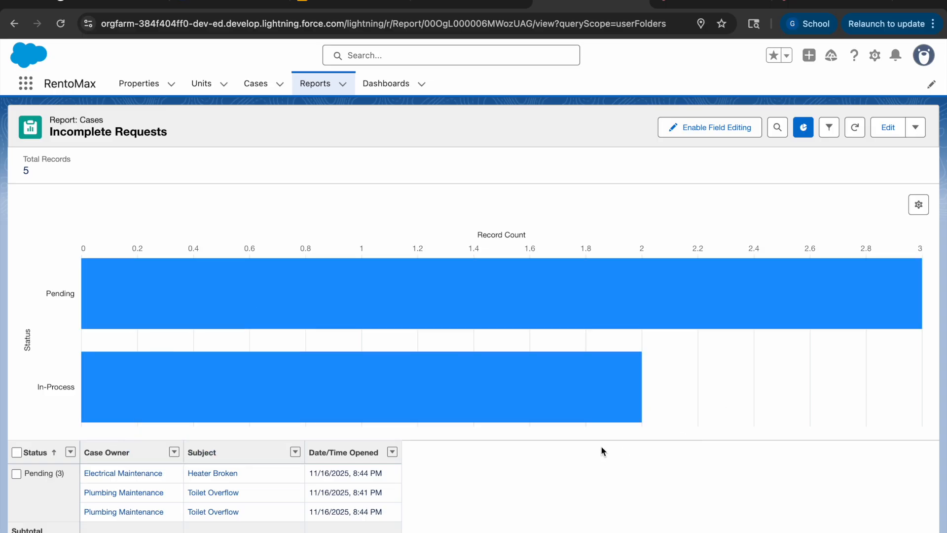
pyautogui.click(314, 87)
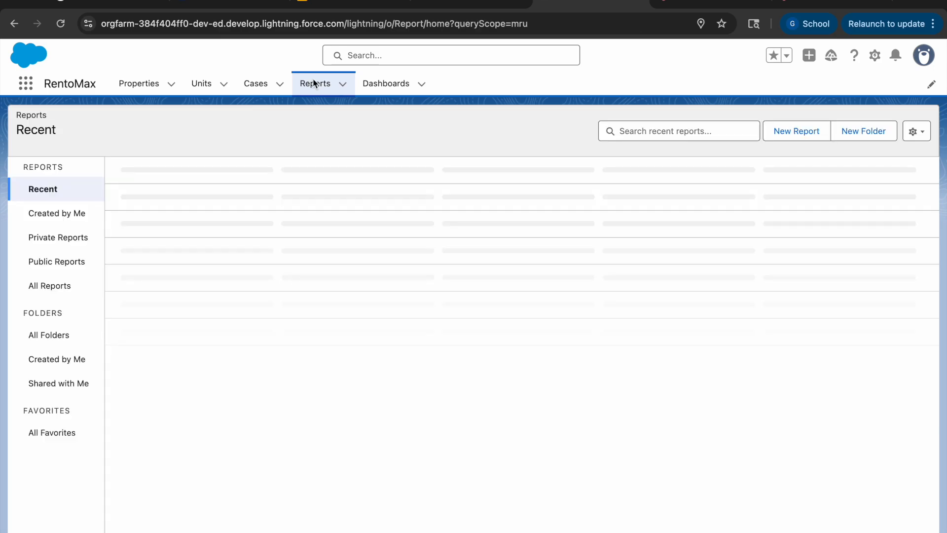
# Step: Review the status chart and grouped case rows of the Maintenance Request Status Report, and return to the recent reports
pyautogui.click(123, 306)
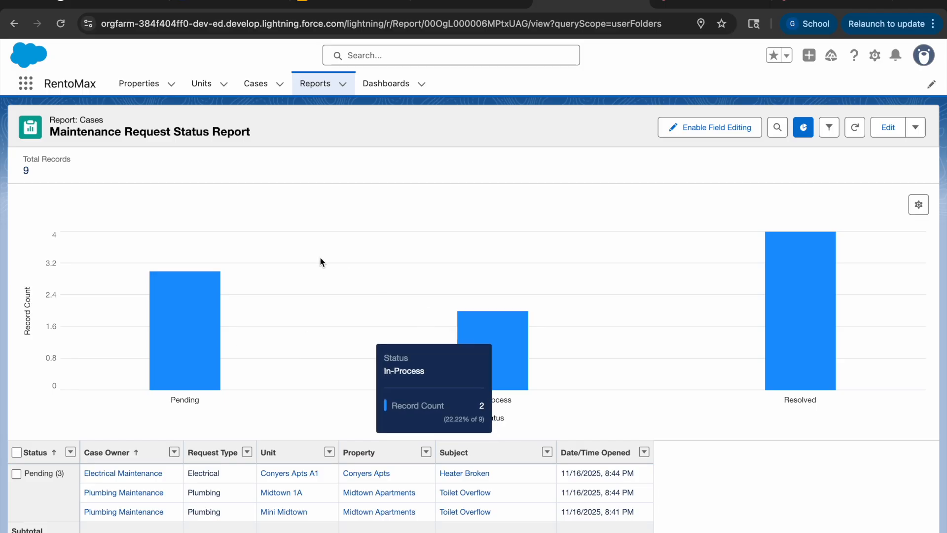
pyautogui.scroll(-3, 320, 257)
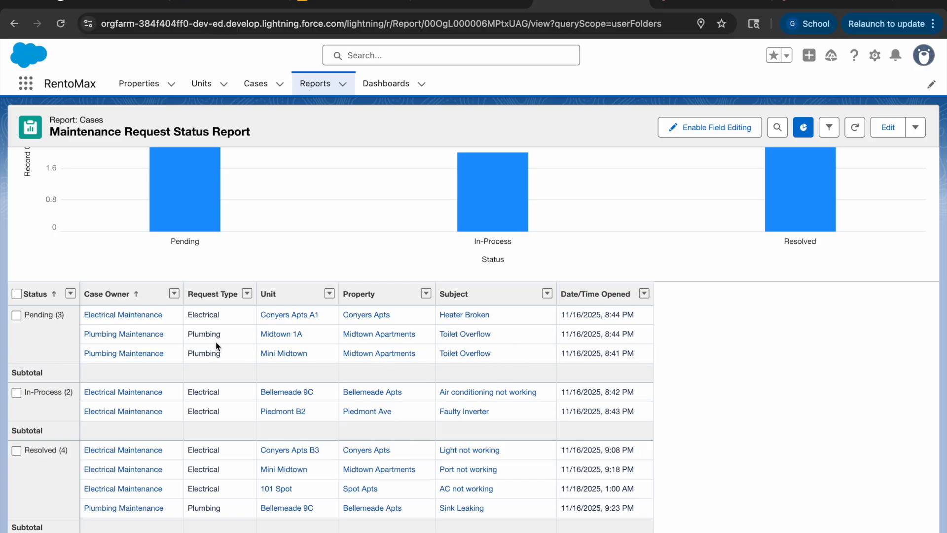
pyautogui.scroll(3, 217, 340)
pyautogui.click(315, 84)
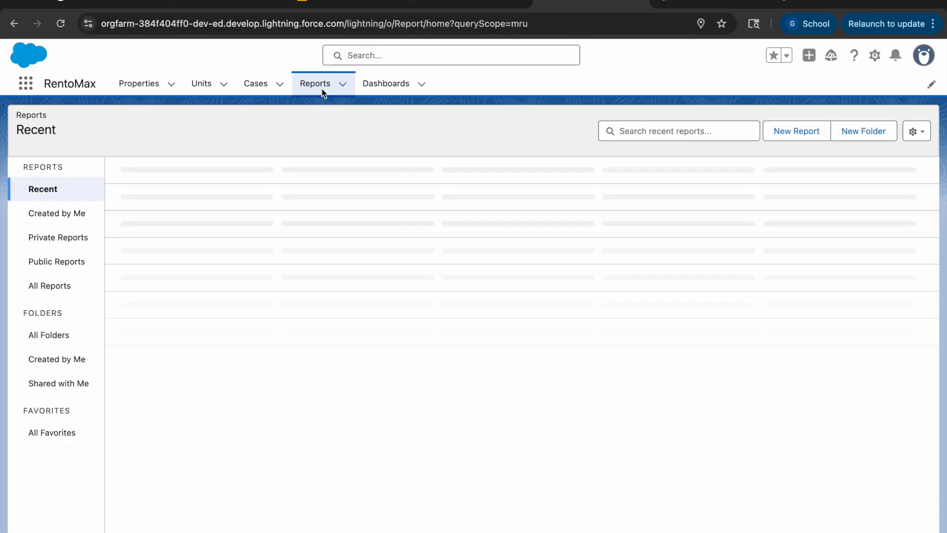
# Step: Open the RentoMax Maintenance Dashboard from the recent dashboards and look over its Maintenance Request Status Report chart
pyautogui.click(396, 87)
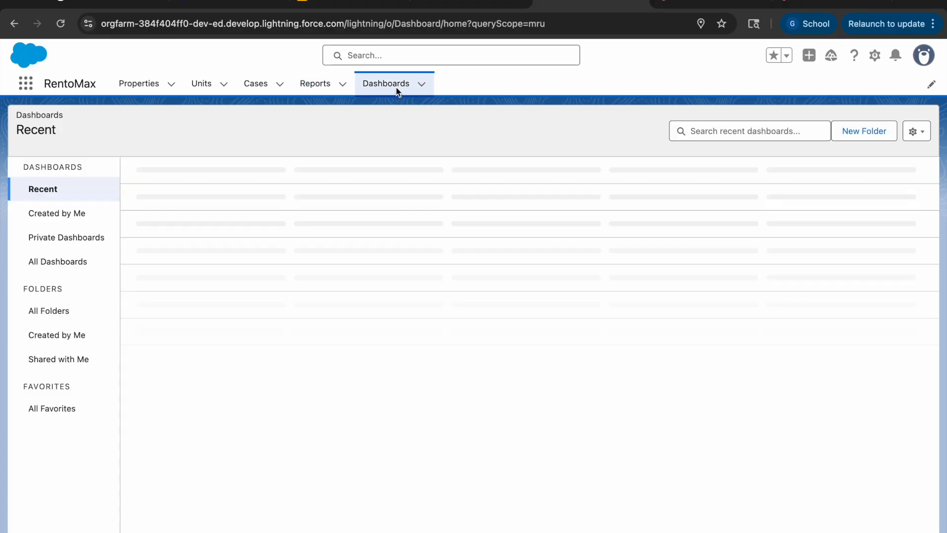
pyautogui.click(156, 199)
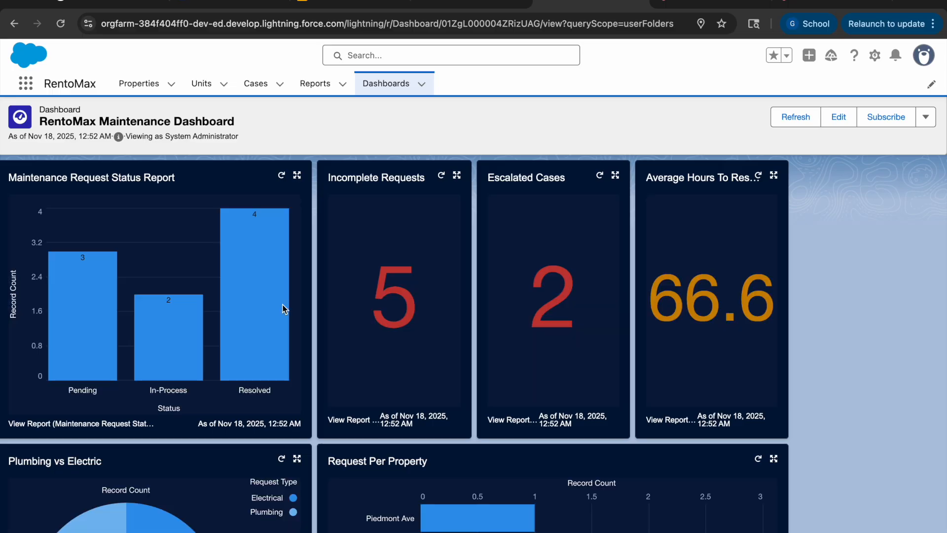
pyautogui.scroll(-2, 283, 309)
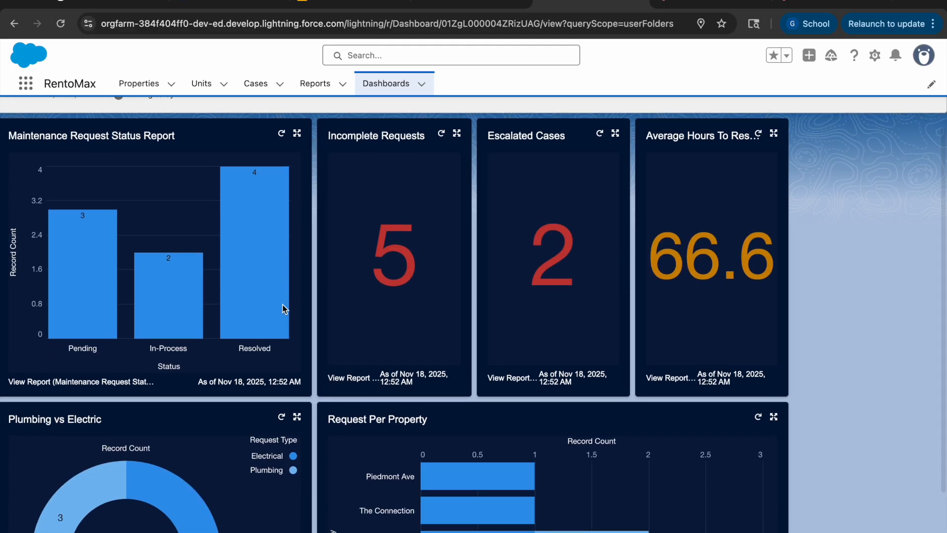
pyautogui.scroll(-1, 297, 330)
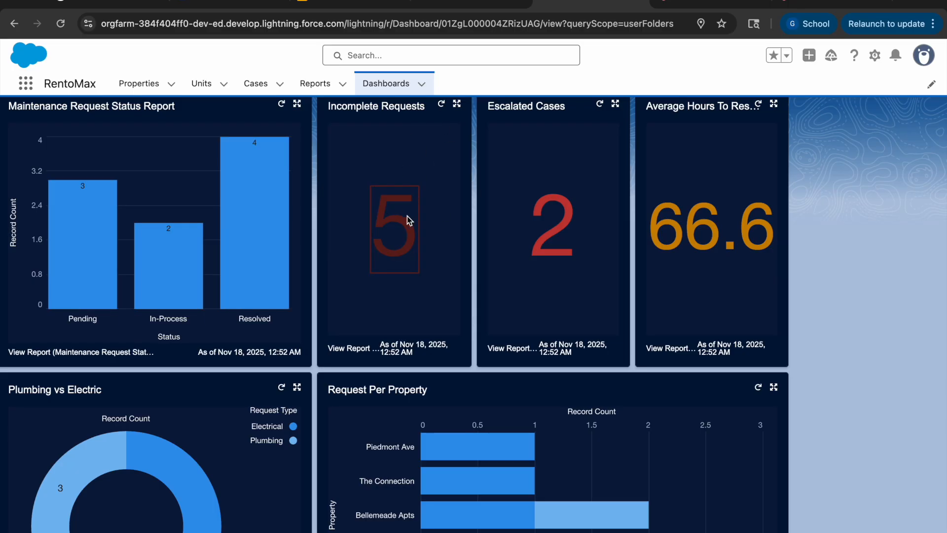
# Step: Inspect the dashboard's Incomplete Requests, Escalated Cases and average resolution hours metrics
pyautogui.moveTo(410, 241)
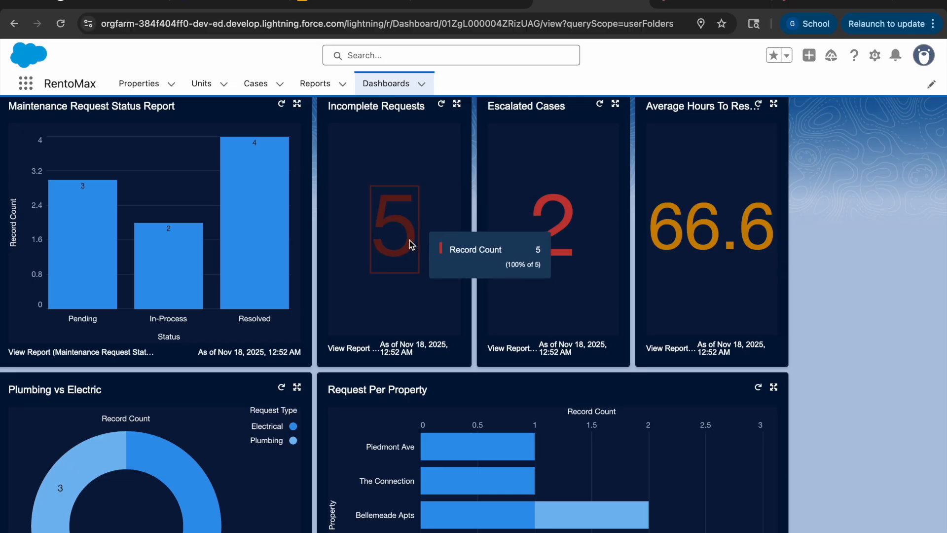
pyautogui.moveTo(556, 249)
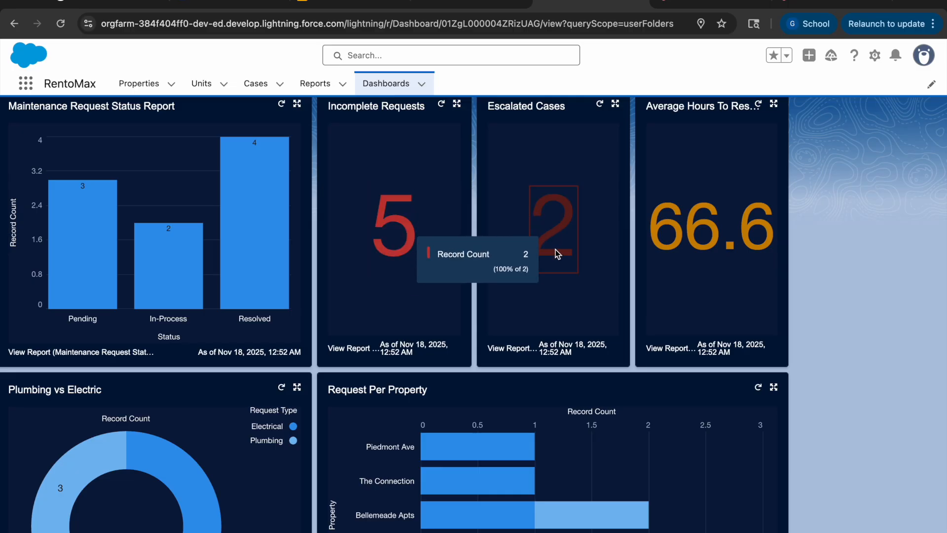
pyautogui.scroll(1, 557, 254)
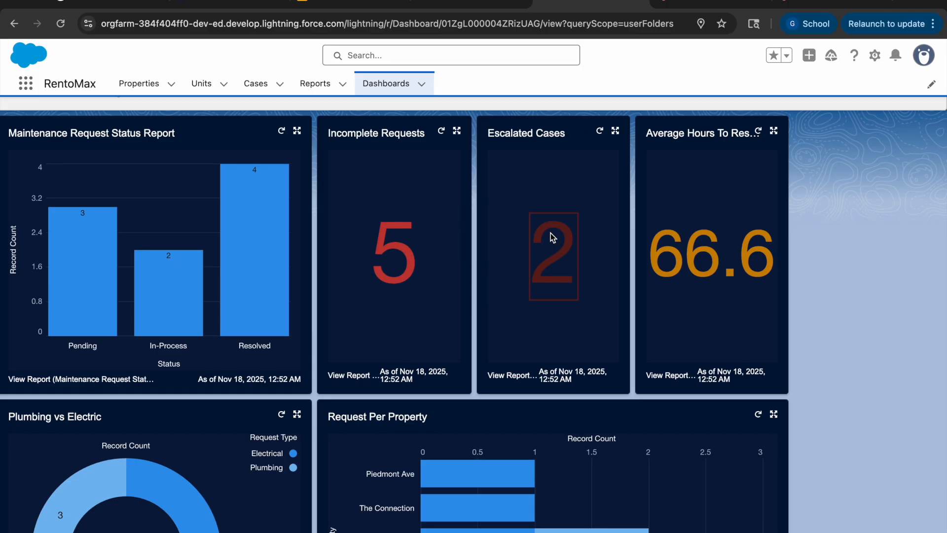
pyautogui.moveTo(554, 270)
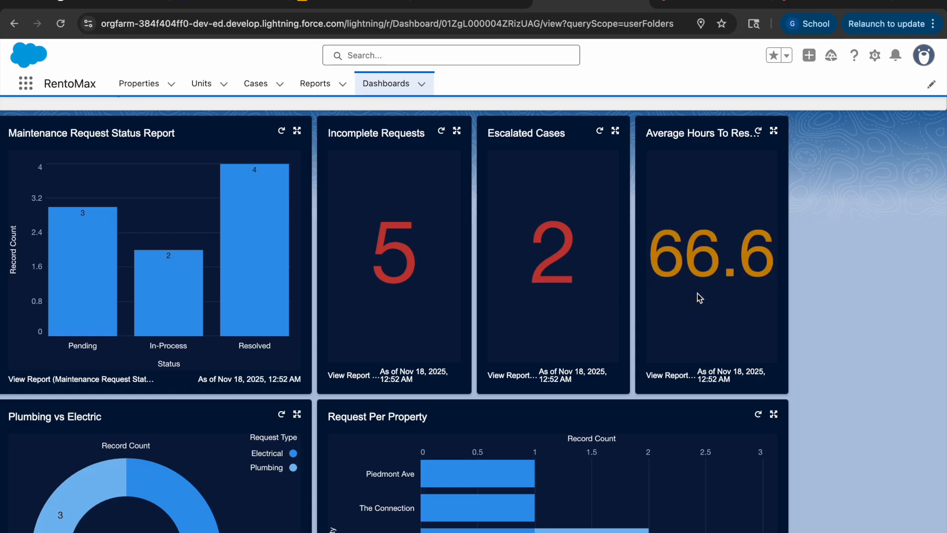
pyautogui.scroll(-2, 695, 286)
pyautogui.scroll(4, 699, 294)
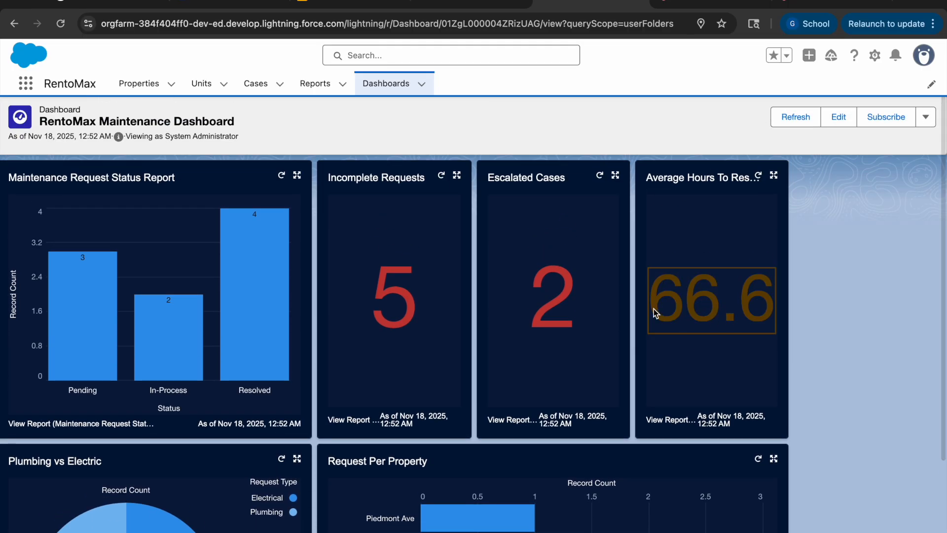
pyautogui.moveTo(733, 313)
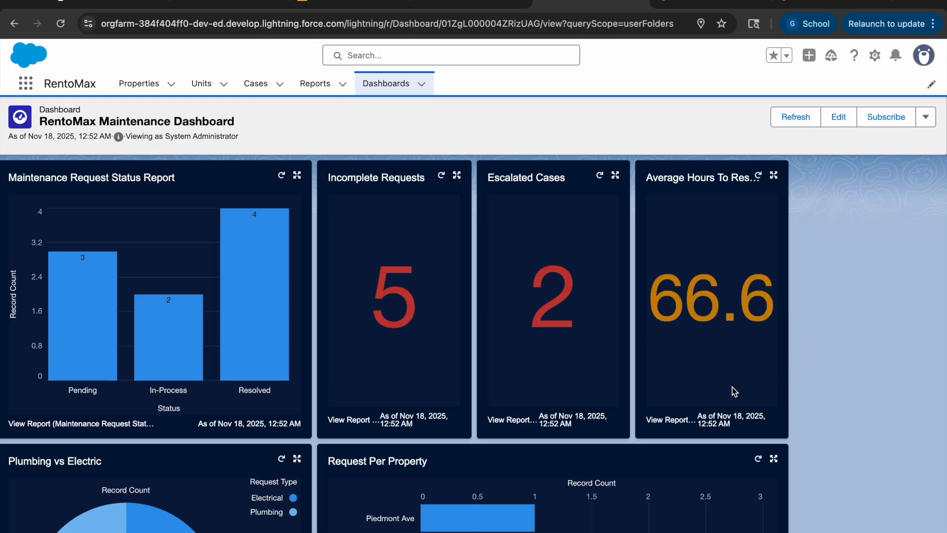
# Step: Examine the dashboard's Plumbing vs Electric donut chart and the Request Per Property bar chart
pyautogui.scroll(-3, 717, 366)
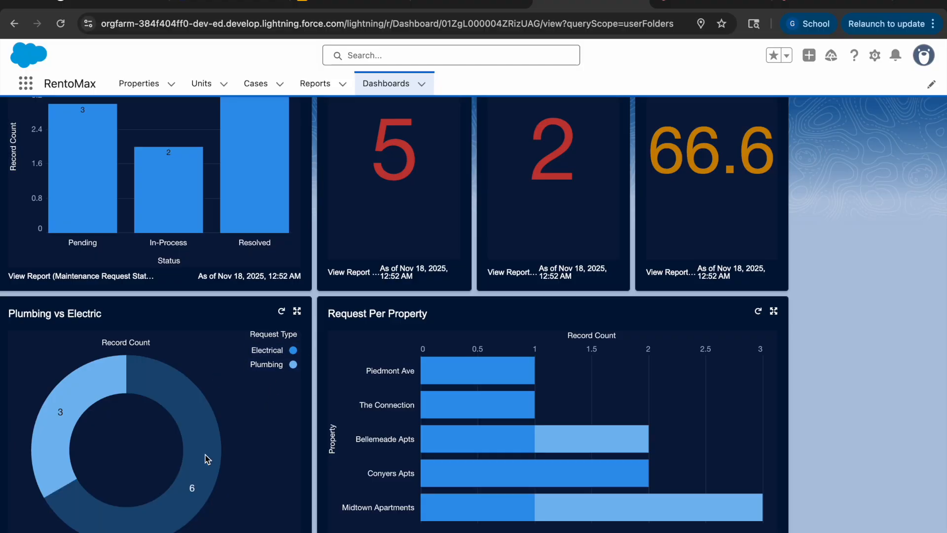
pyautogui.moveTo(82, 408)
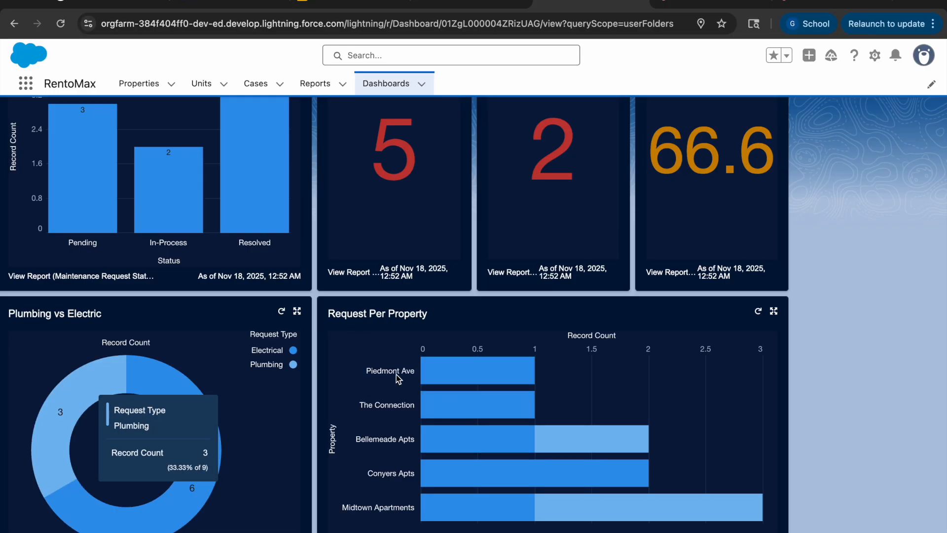
pyautogui.scroll(1, 425, 503)
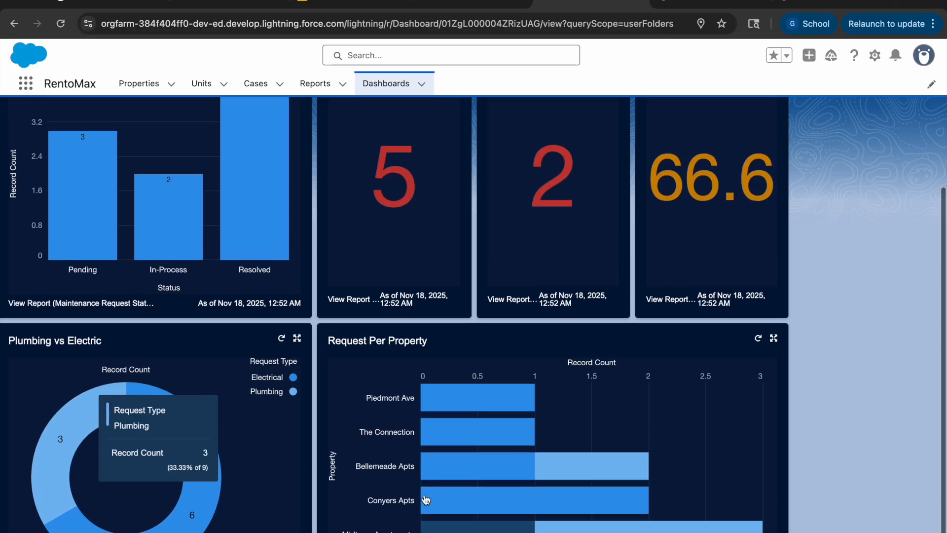
pyautogui.scroll(2, 425, 499)
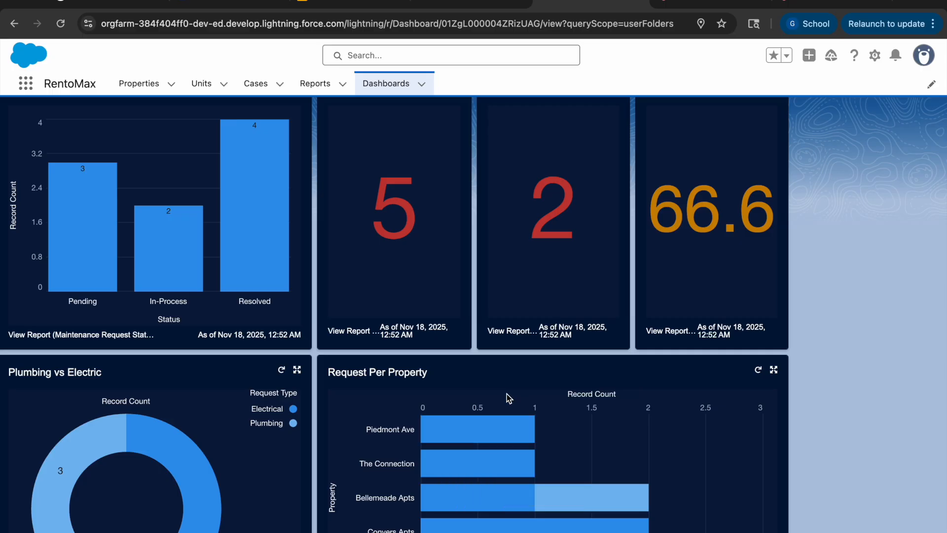
# Step: Refresh the RentoMax Maintenance Dashboard and check the updated metrics and the Request Per Property chart
pyautogui.scroll(4, 508, 390)
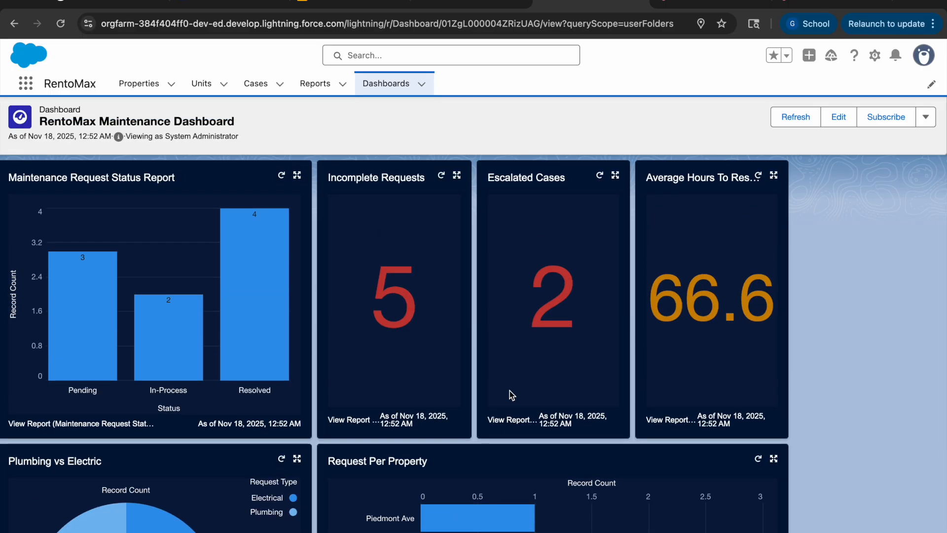
pyautogui.click(784, 125)
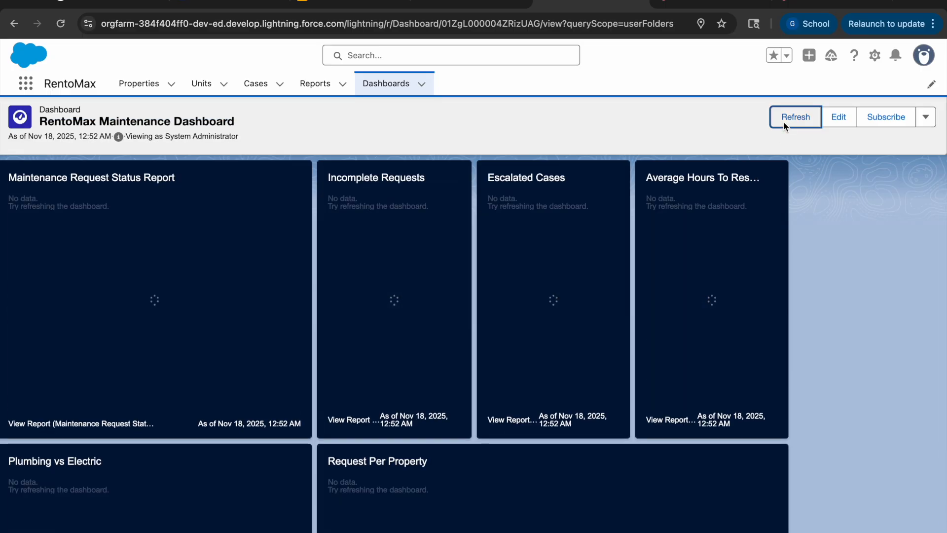
pyautogui.scroll(-1, 365, 363)
pyautogui.scroll(-5, 366, 363)
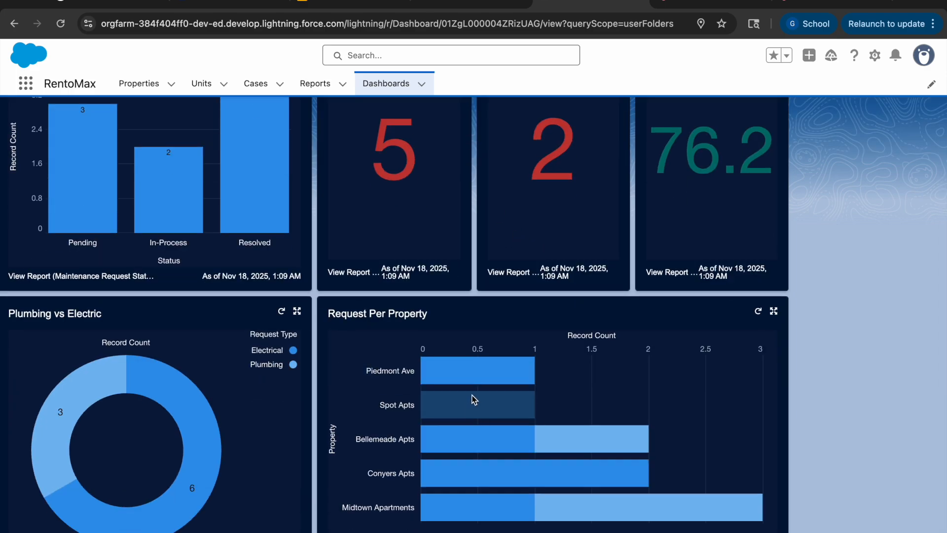
pyautogui.scroll(5, 474, 400)
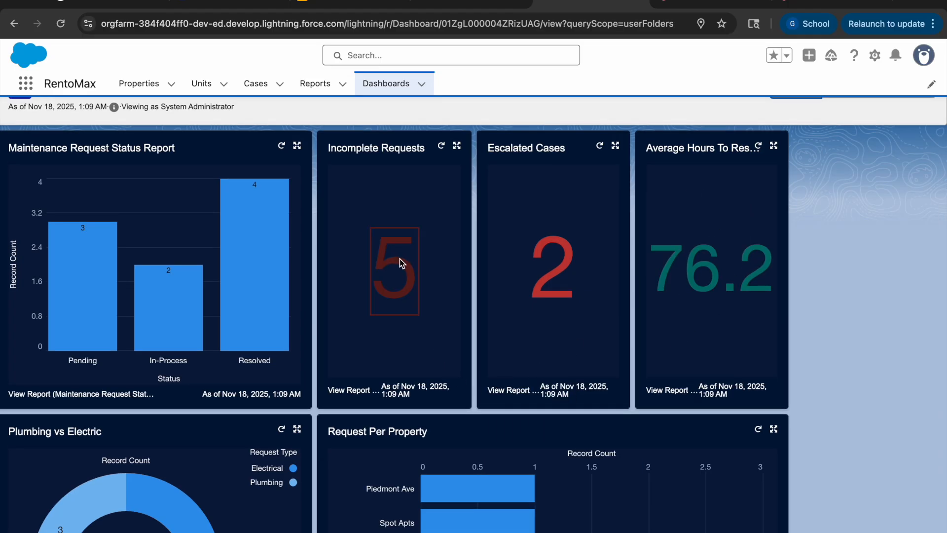
pyautogui.scroll(-1, 219, 282)
pyautogui.scroll(-4, 218, 282)
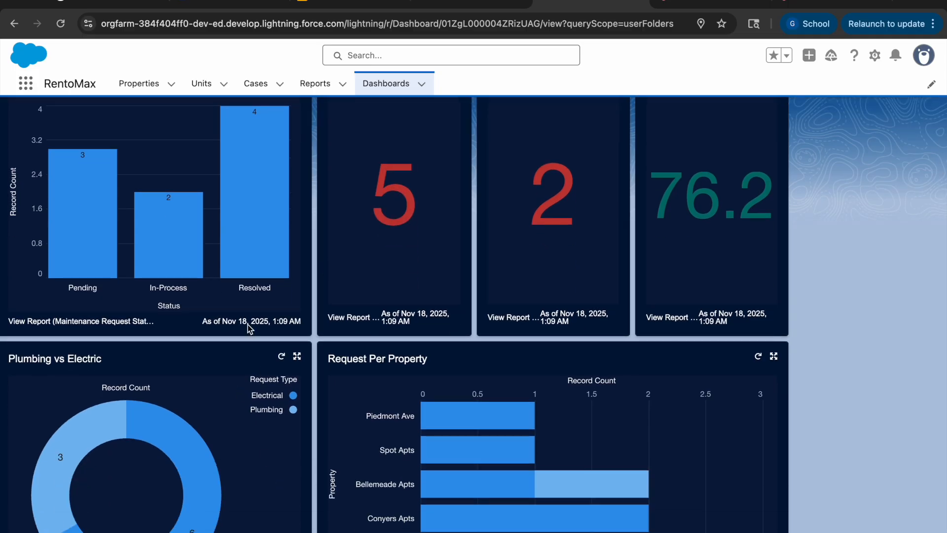
pyautogui.scroll(5, 247, 324)
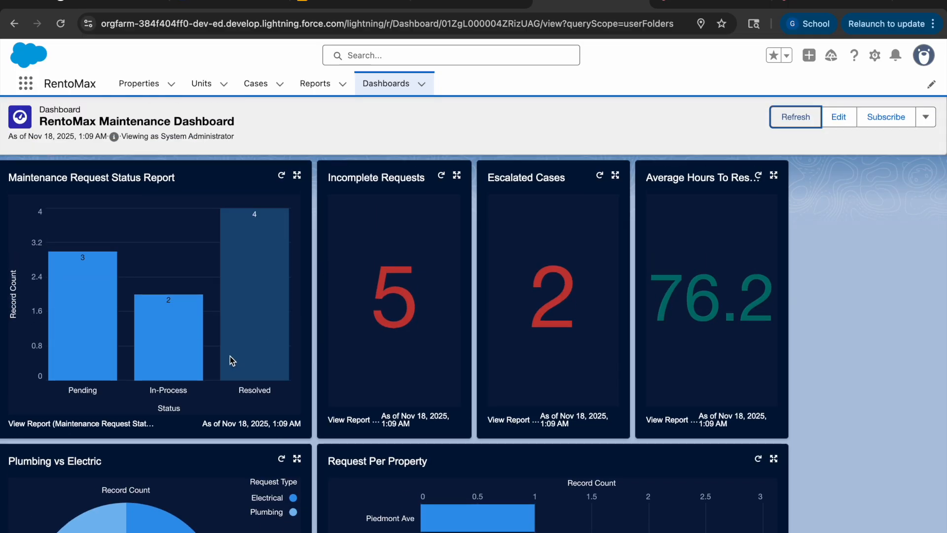
# Step: Revisit the recent reports and the recently viewed properties, and finish on the list of recent dashboards
pyautogui.click(321, 84)
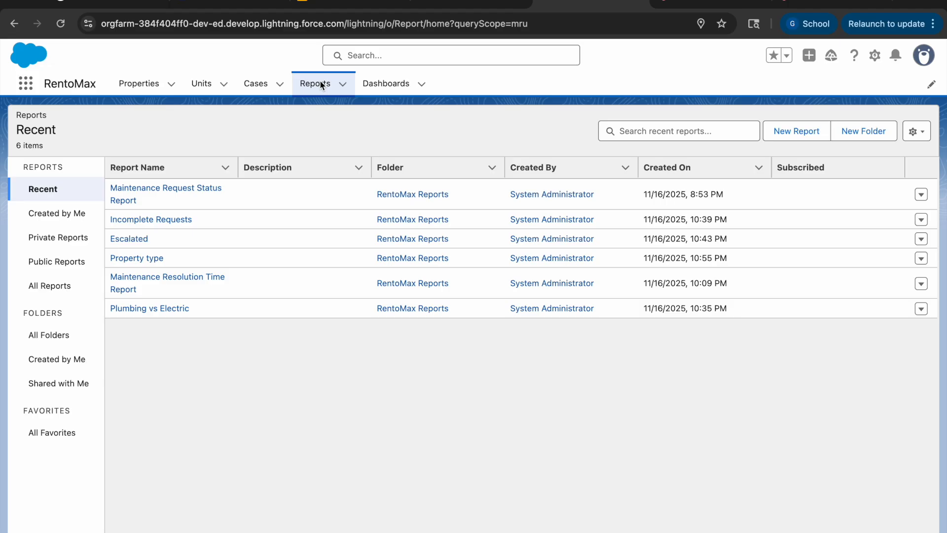
pyautogui.click(130, 88)
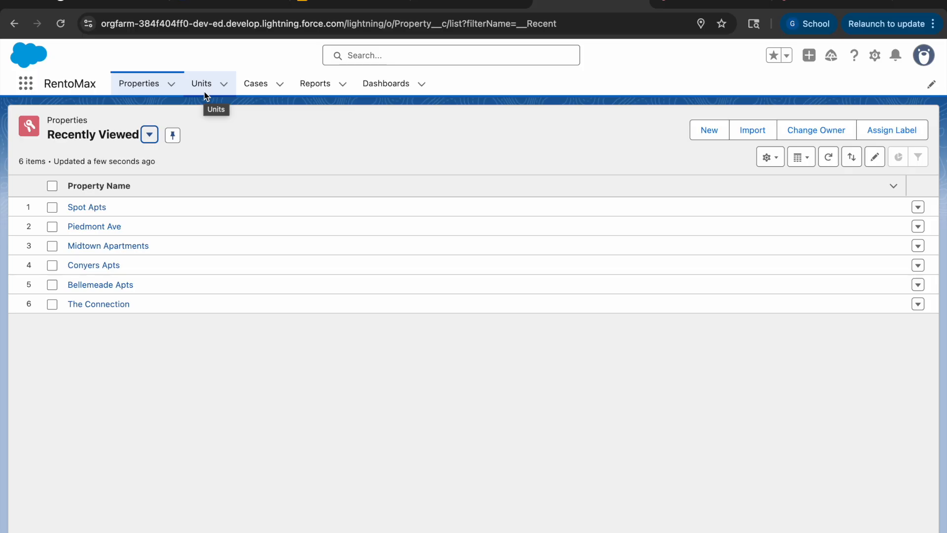
pyautogui.click(323, 90)
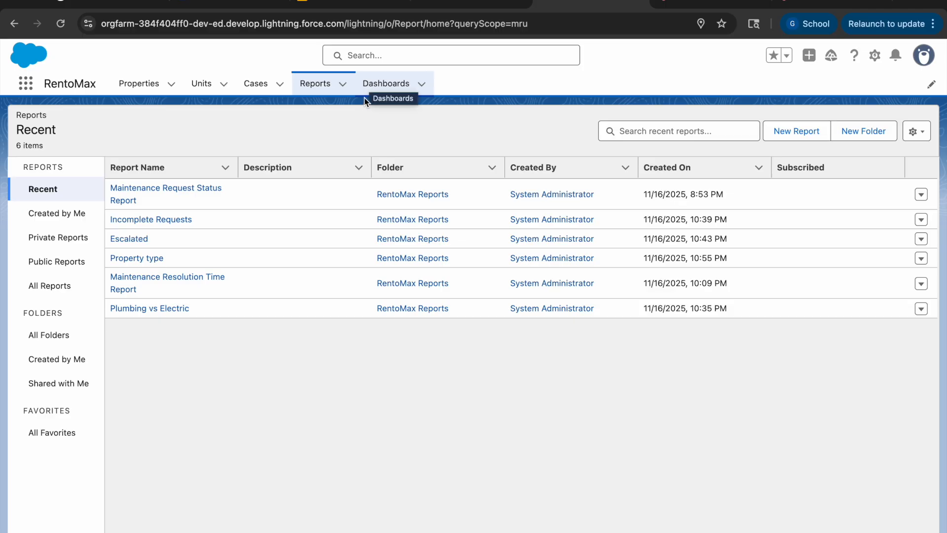
pyautogui.click(375, 85)
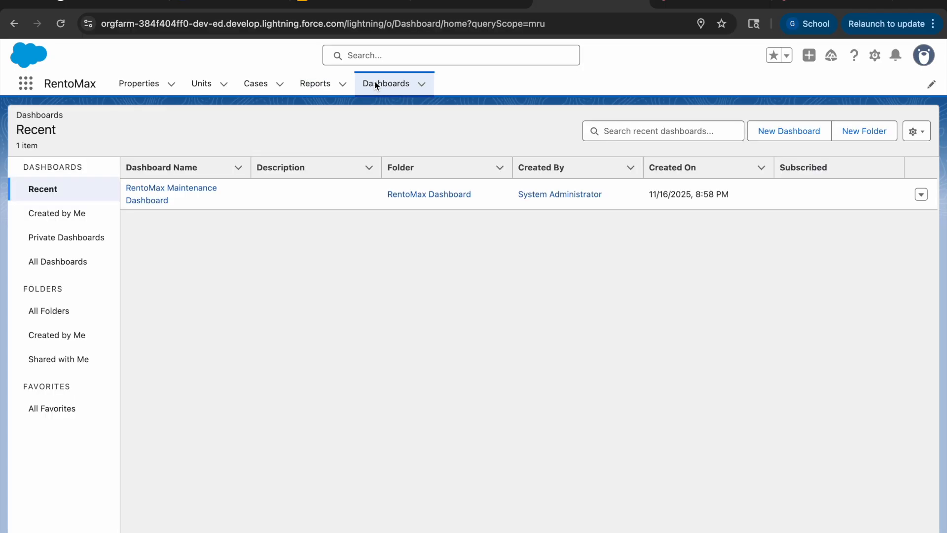